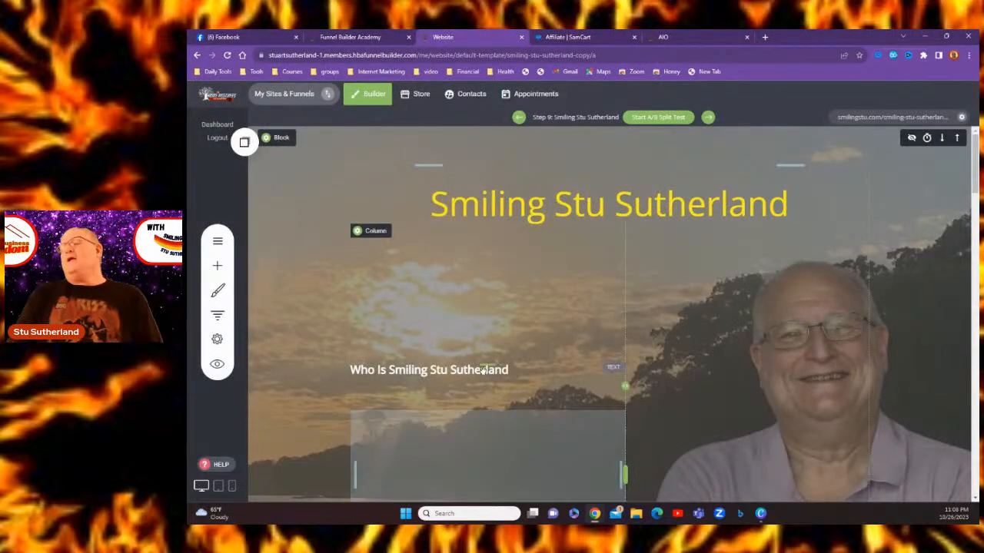
Scroll to the opt-in form and drag the ALLinONE logo's top padding up to 24px
scroll(488, 384, "down", 3)
scroll(485, 372, "down", 6)
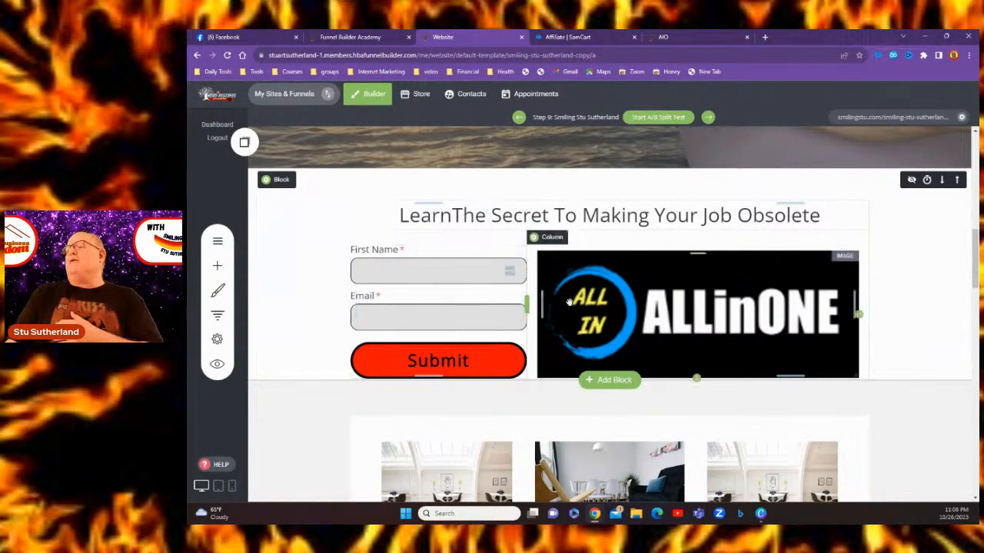
left_click_drag(705, 256, 700, 247)
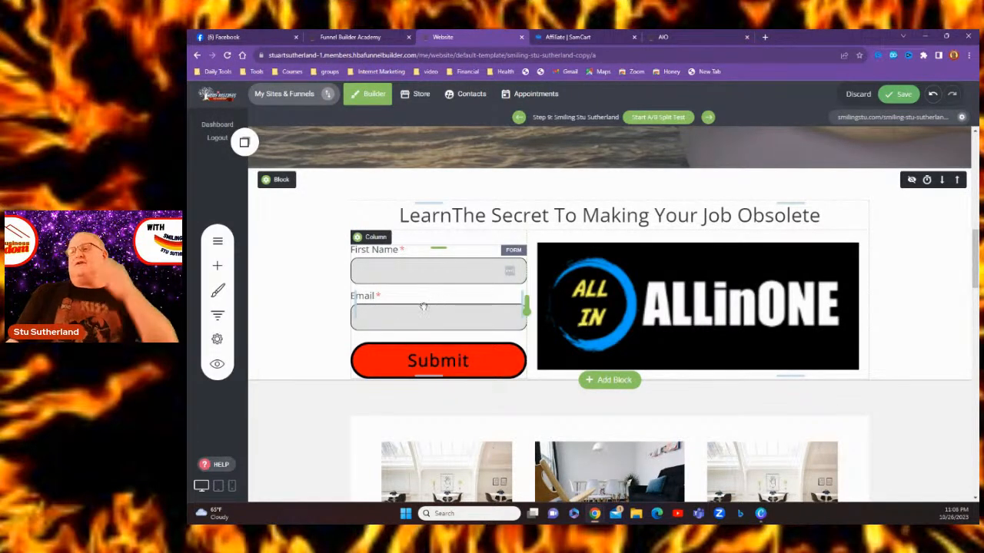
Select the opt-in form and open GetResponse Settings in its Form Settings panel
right_click(399, 284)
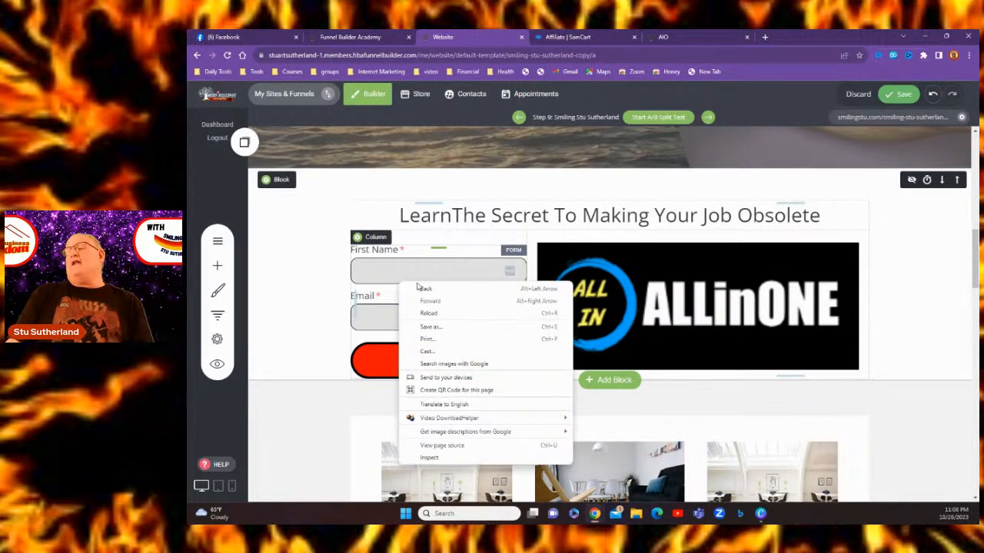
left_click(349, 321)
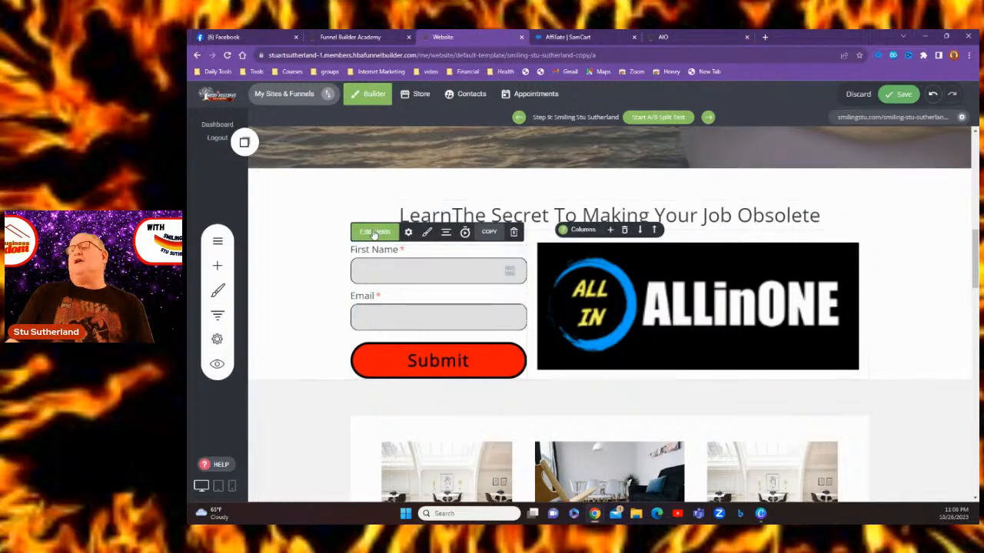
left_click(409, 234)
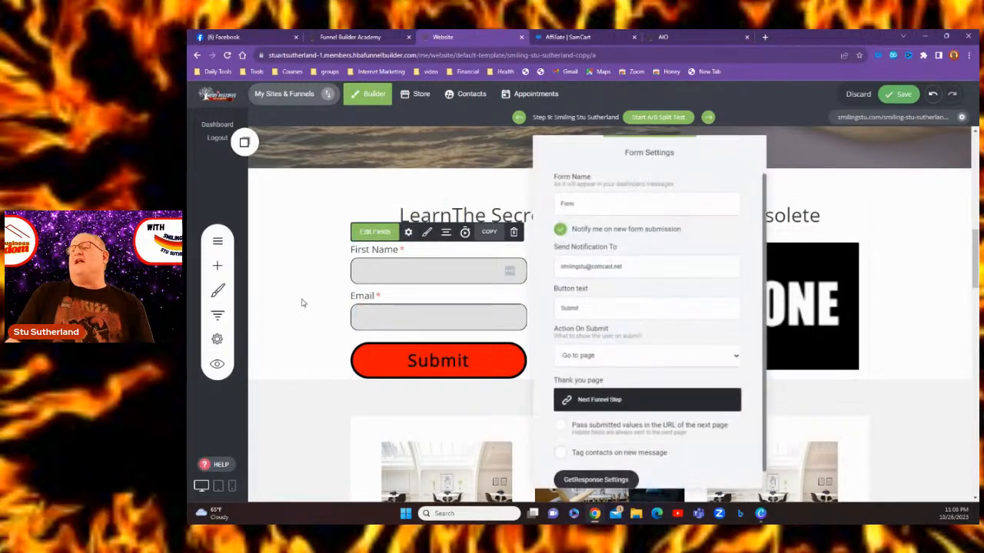
scroll(658, 310, "down", 1)
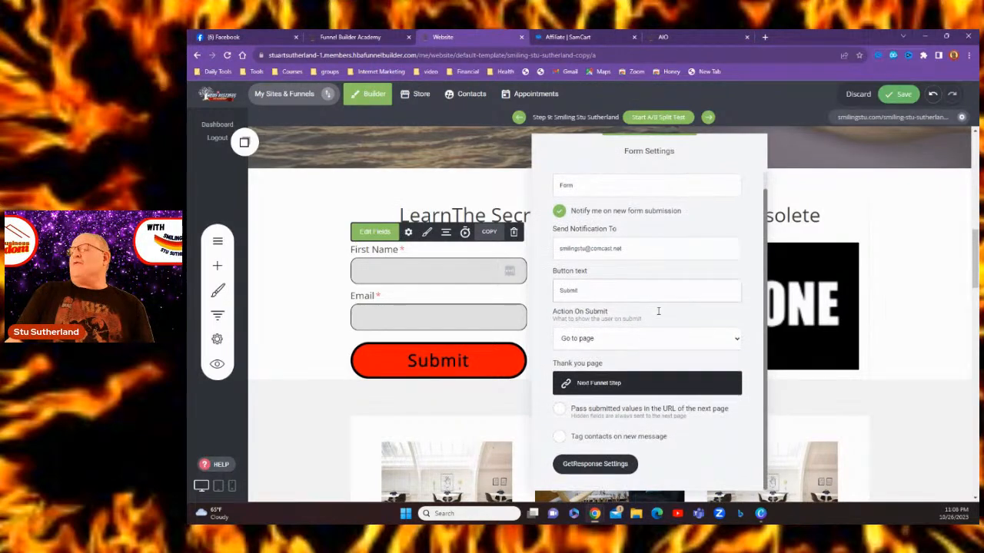
left_click(588, 467)
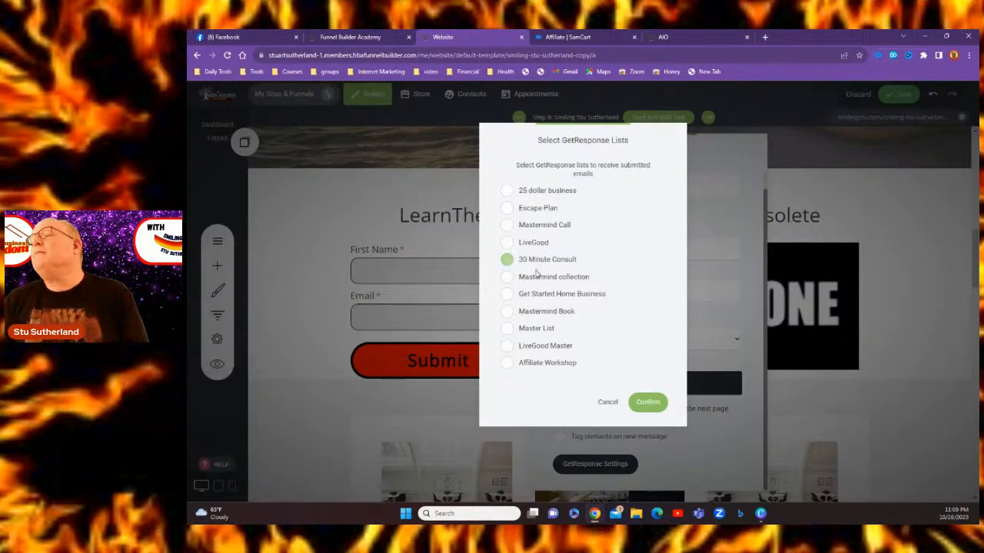
left_click(527, 334)
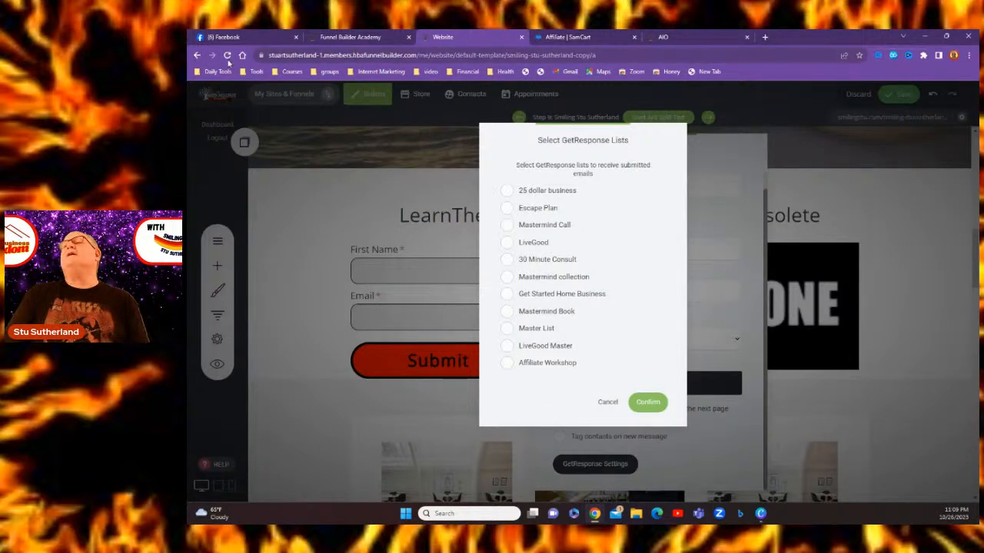
left_click(765, 38)
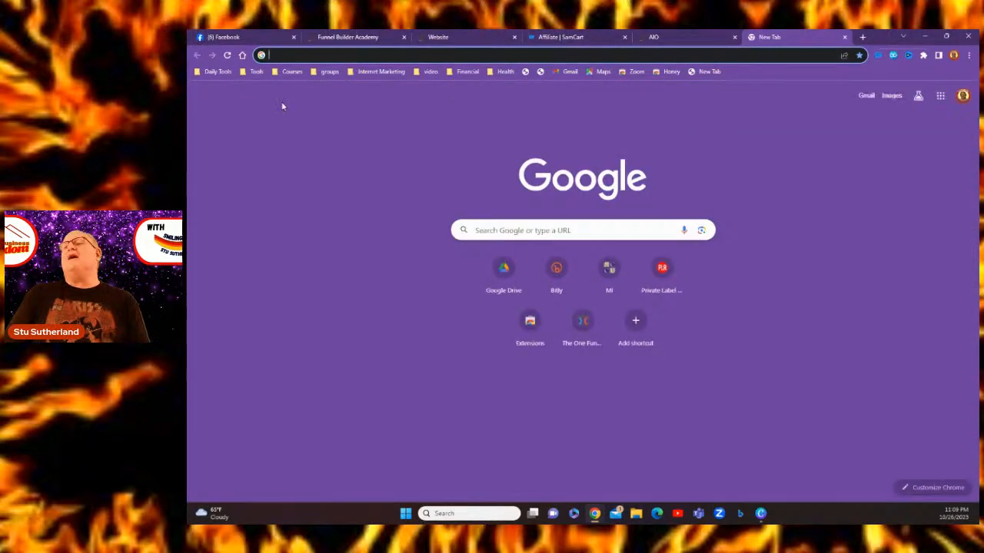
Open GetResponse from the Daily Tools bookmarks and start Create list under Contacts
left_click(217, 71)
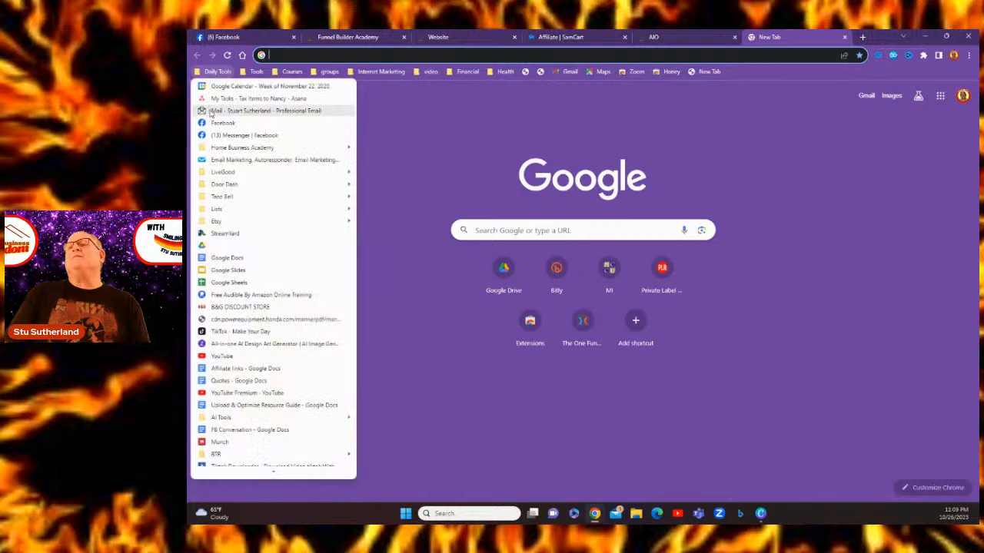
left_click(229, 160)
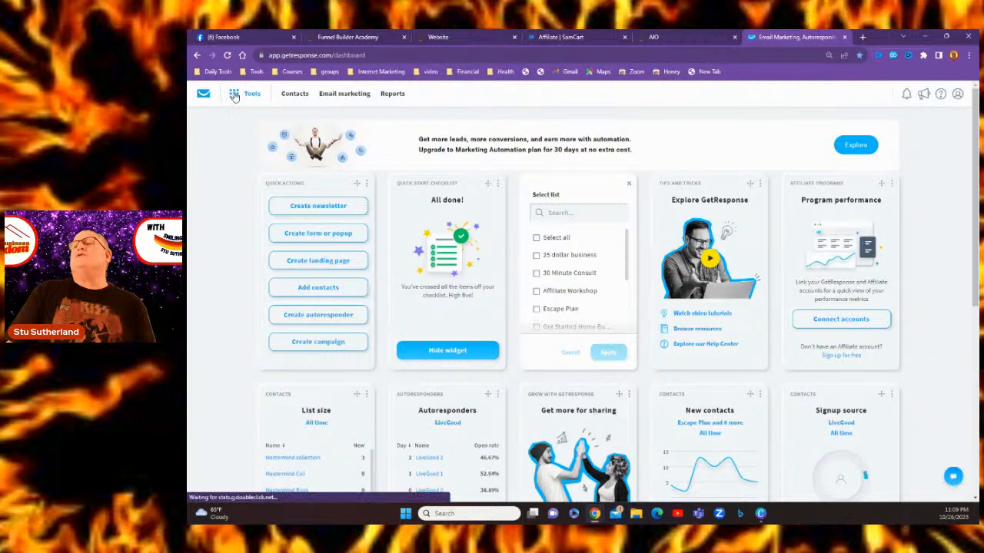
left_click(294, 94)
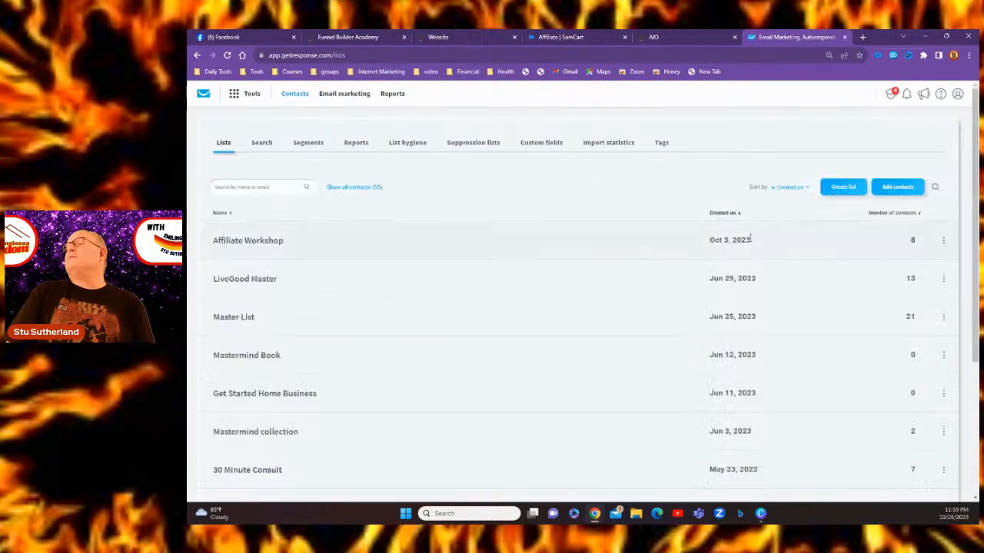
left_click(841, 188)
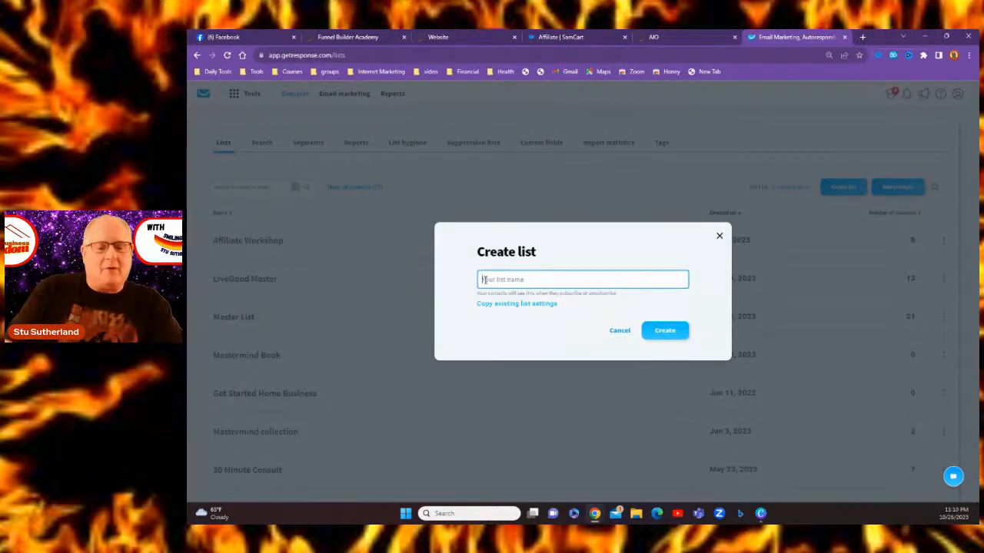
Name the new contact list 'All in 1' and create it
type("A")
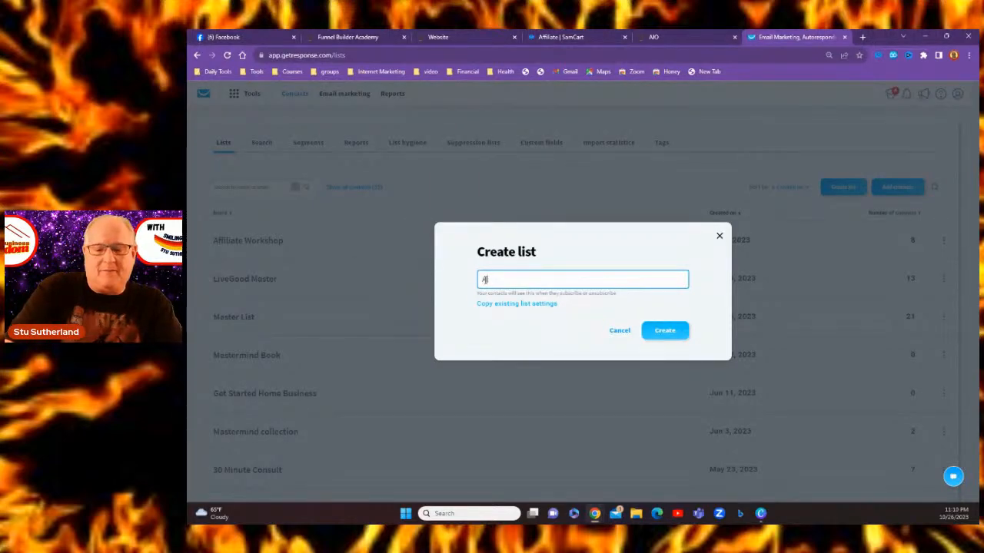
type("ll in 1")
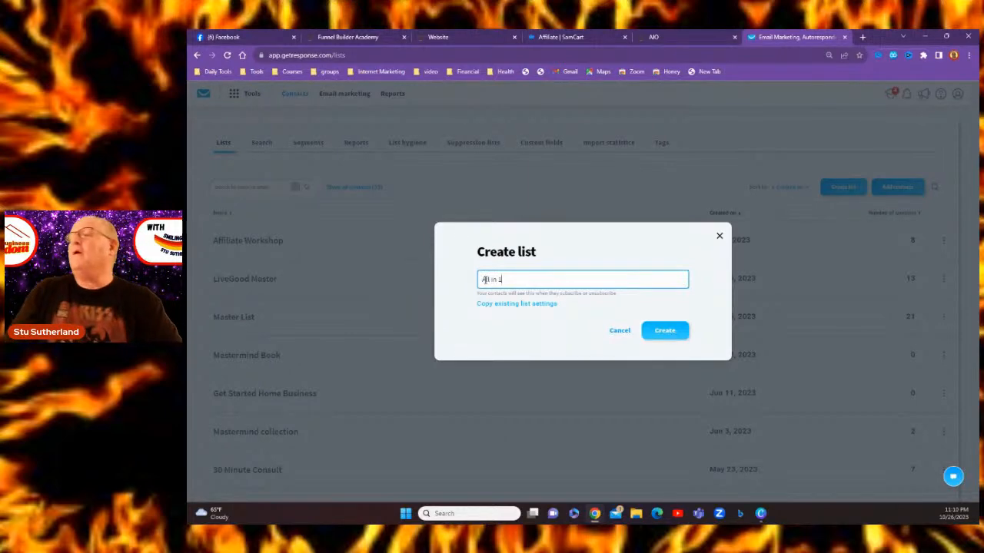
left_click(661, 332)
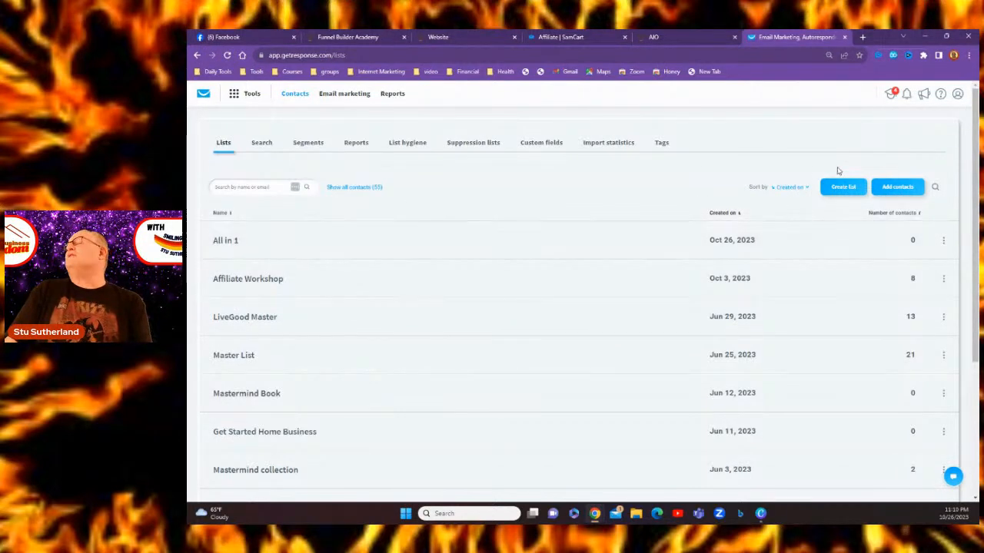
Back in the page builder, reload the GetResponse list picker and confirm the All in 1 list
left_click(845, 37)
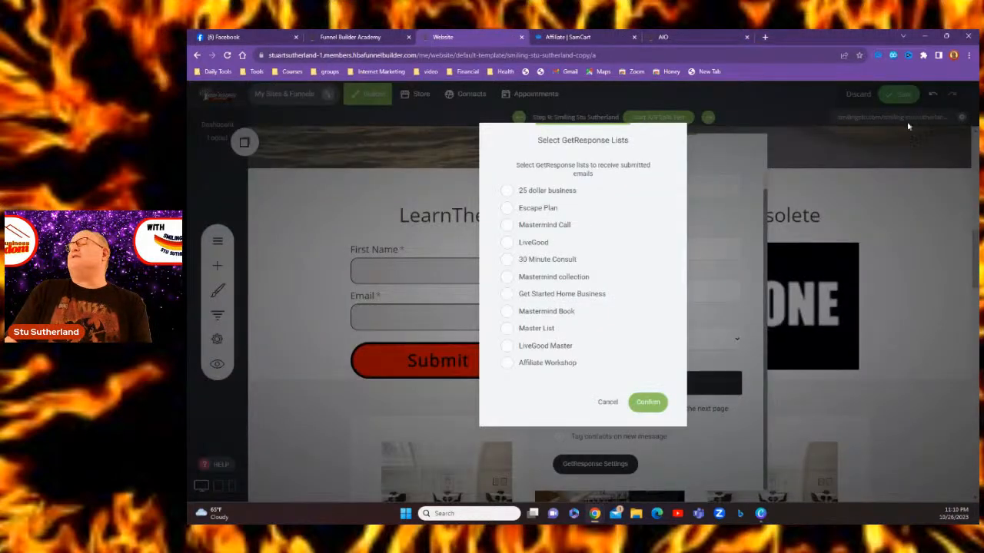
left_click(605, 404)
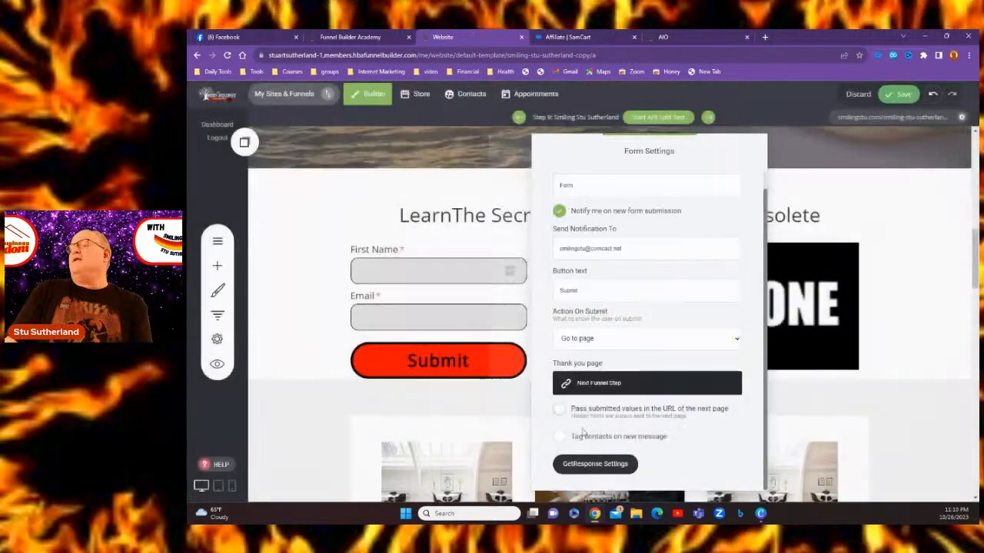
left_click(602, 470)
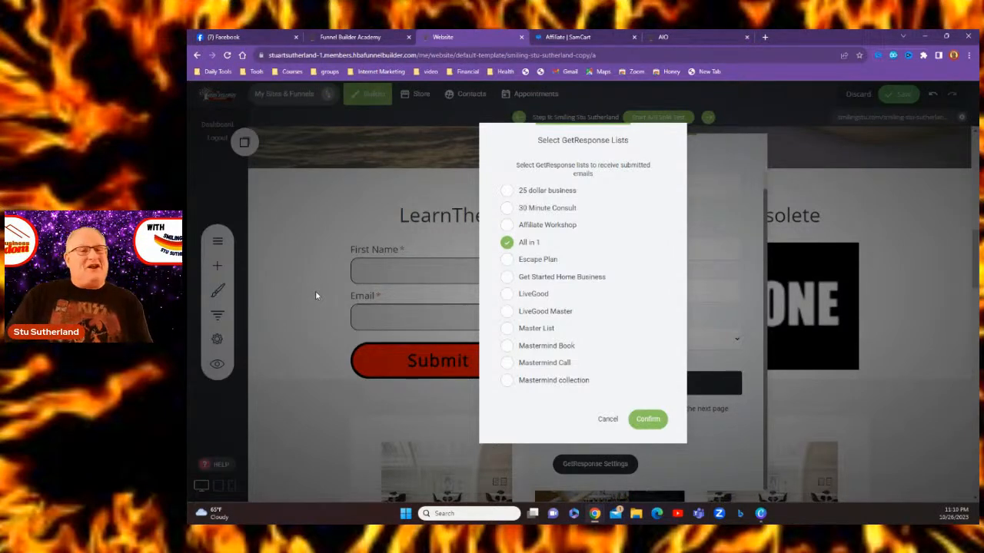
left_click(646, 421)
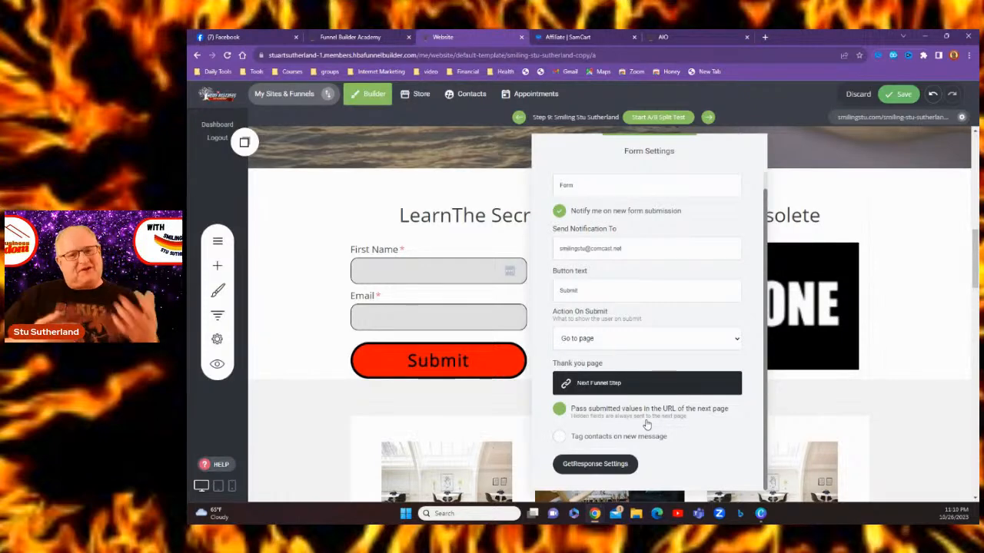
Turn off passing submitted values in the next page's URL, close Form Settings, then view the SamCart affiliate links
left_click(645, 420)
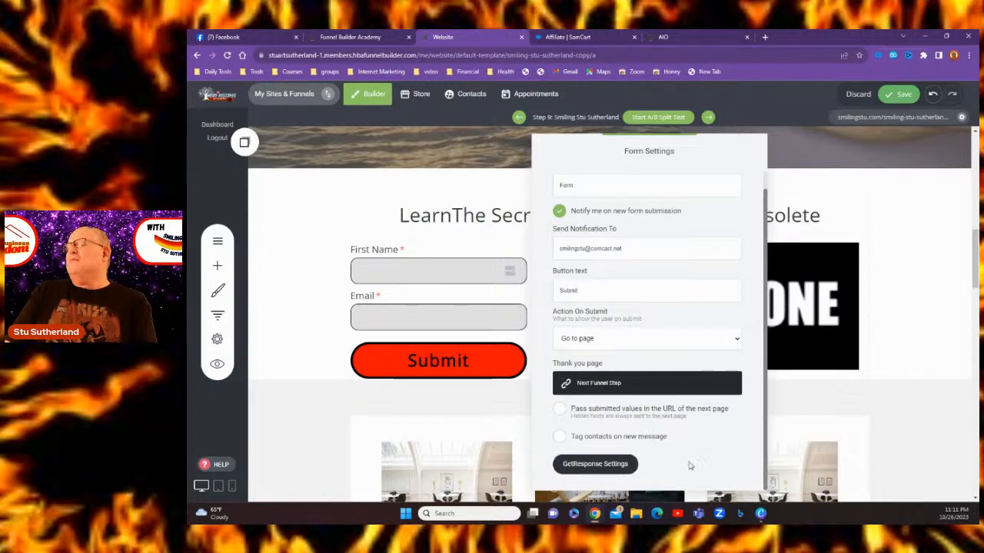
left_click(459, 431)
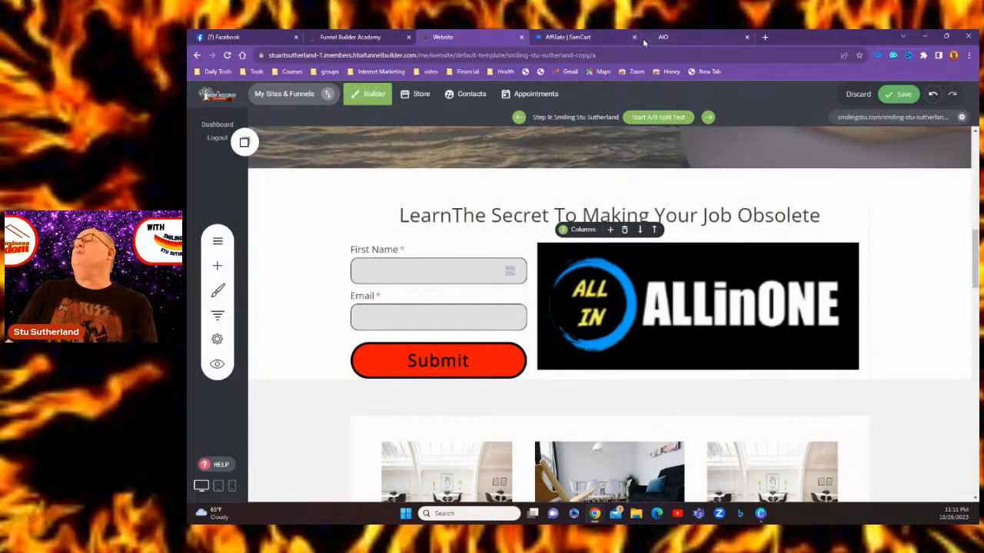
left_click(569, 38)
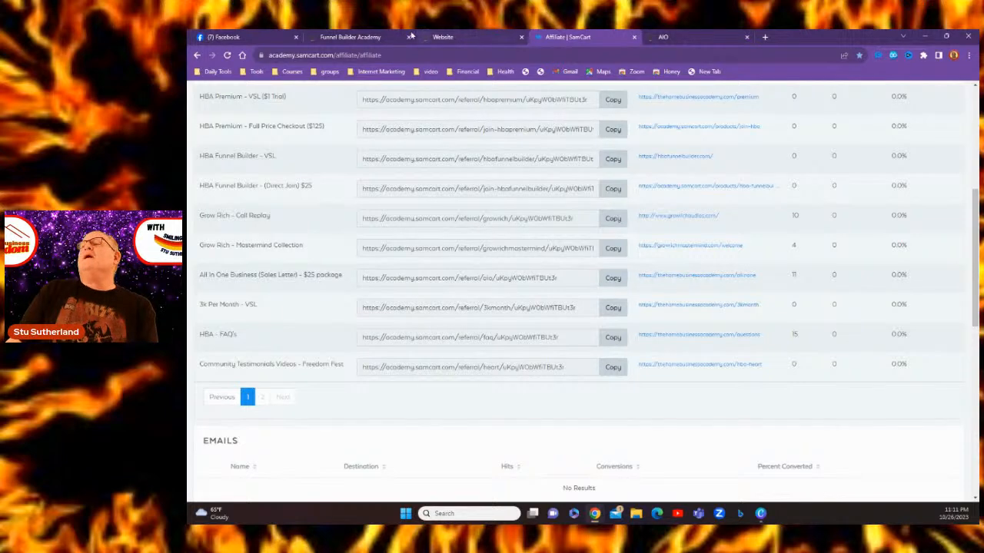
Reopen the opt-in form's settings, keep 'Go to page' on submit, and open the thank-you page link picker
left_click(459, 39)
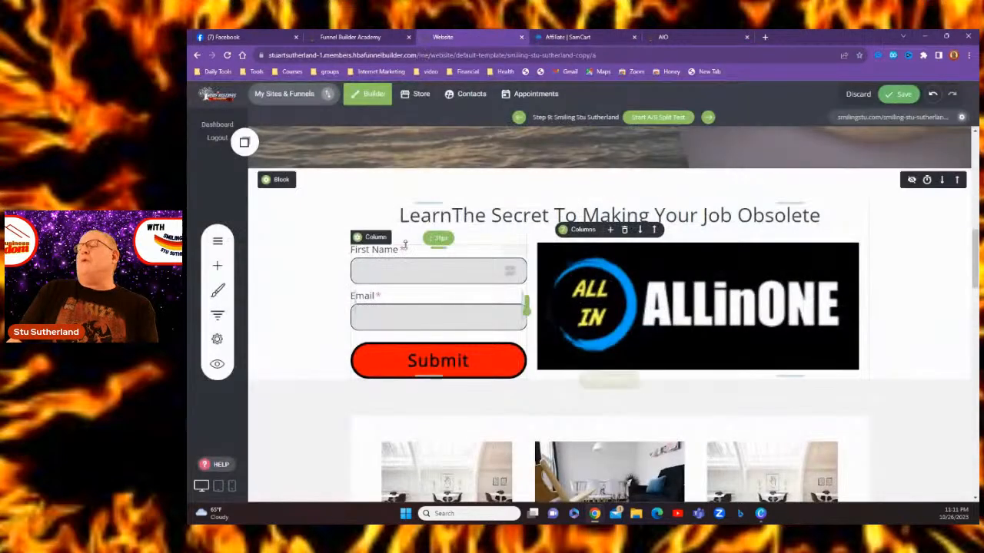
left_click(399, 367)
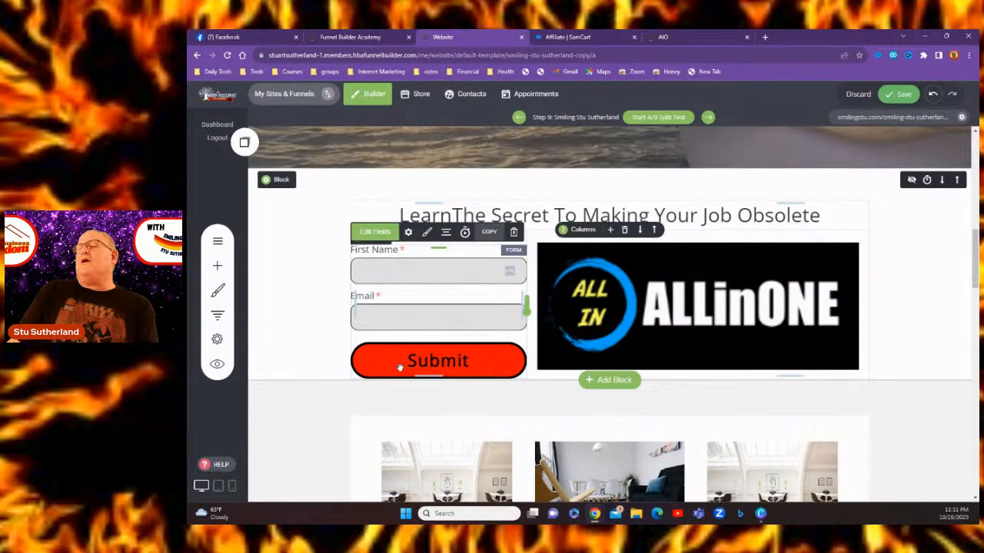
left_click(409, 233)
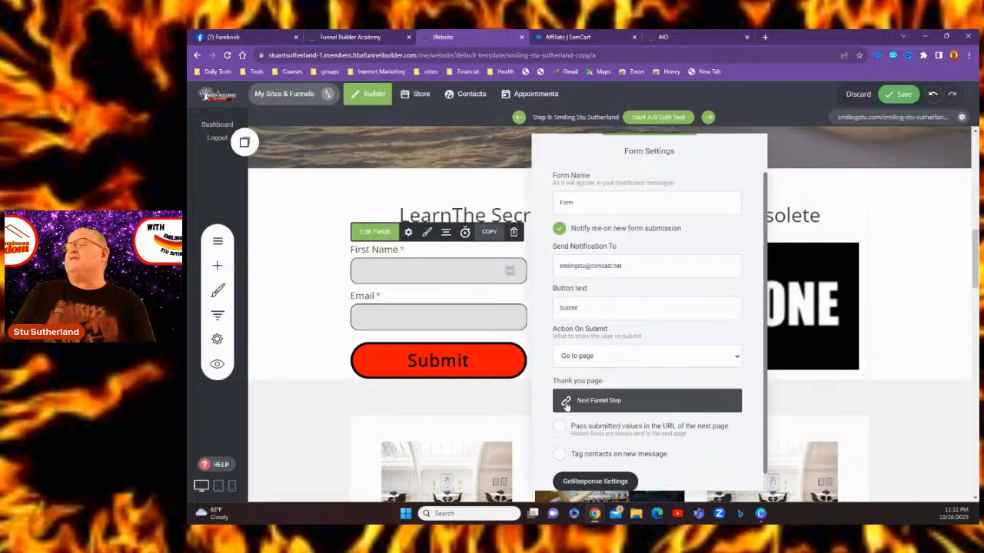
scroll(566, 405, "down", 1)
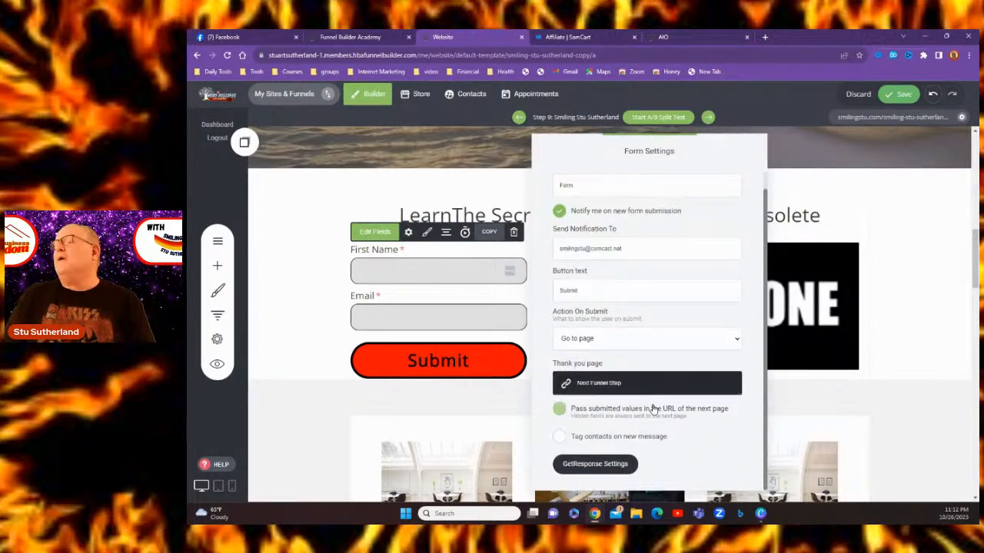
left_click(690, 346)
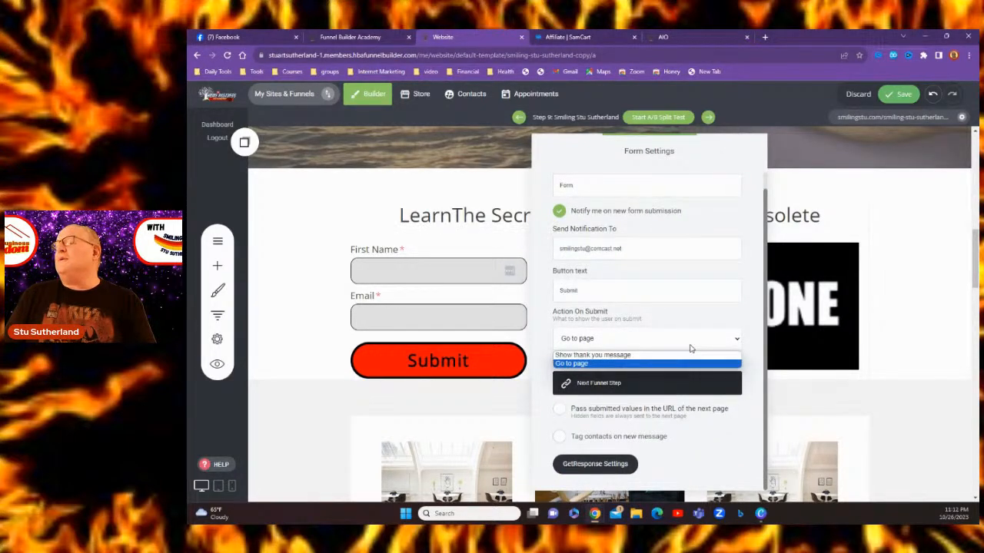
left_click(585, 366)
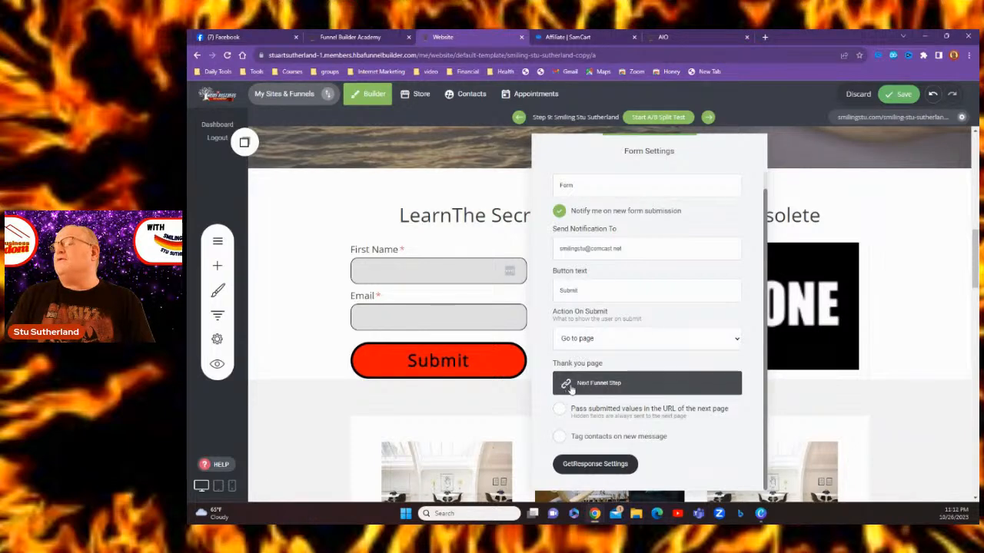
left_click(566, 384)
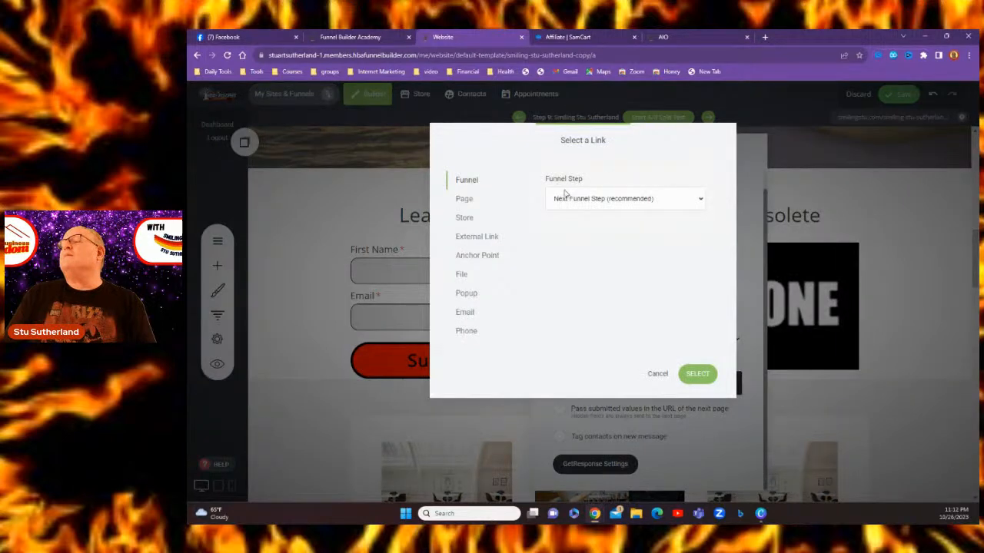
Set the thank-you page to an External Link using the pasted SamCart referral URL
left_click(471, 238)
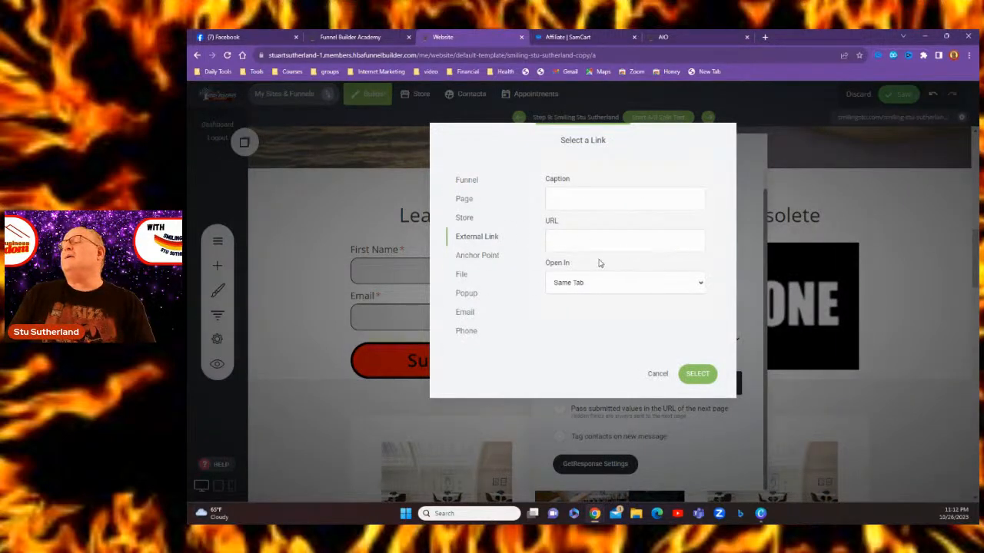
right_click(553, 241)
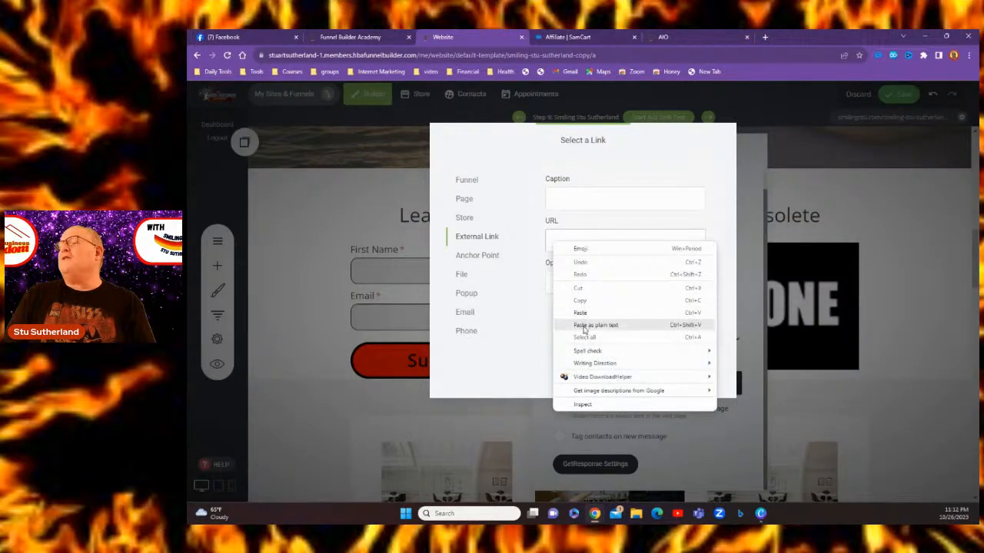
left_click(582, 313)
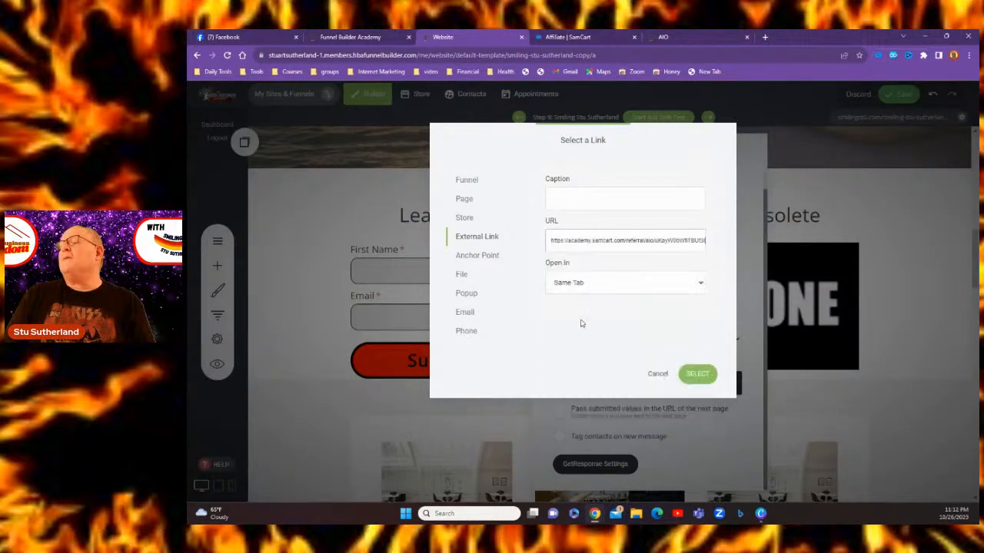
left_click(698, 375)
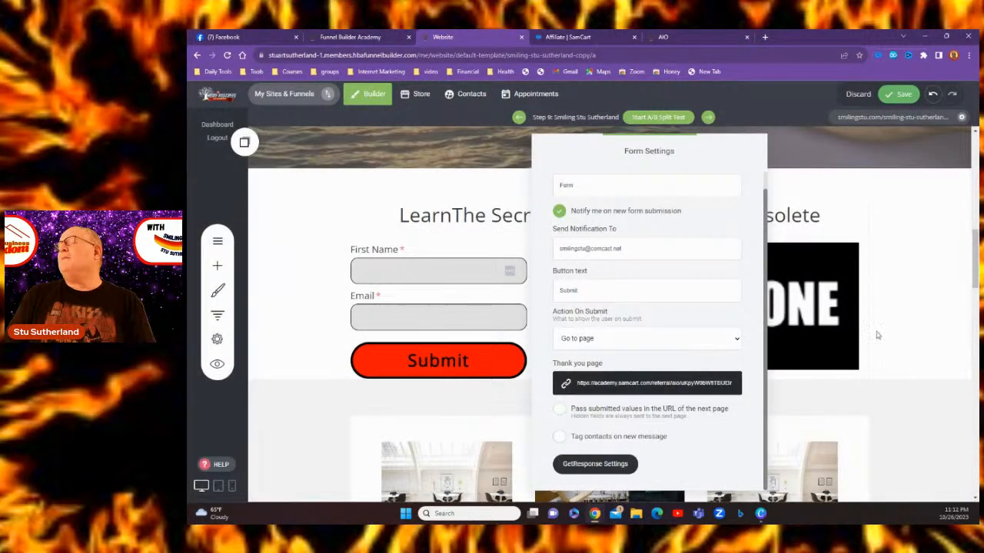
Close Form Settings, save the page and open the live page in a new tab
left_click(936, 328)
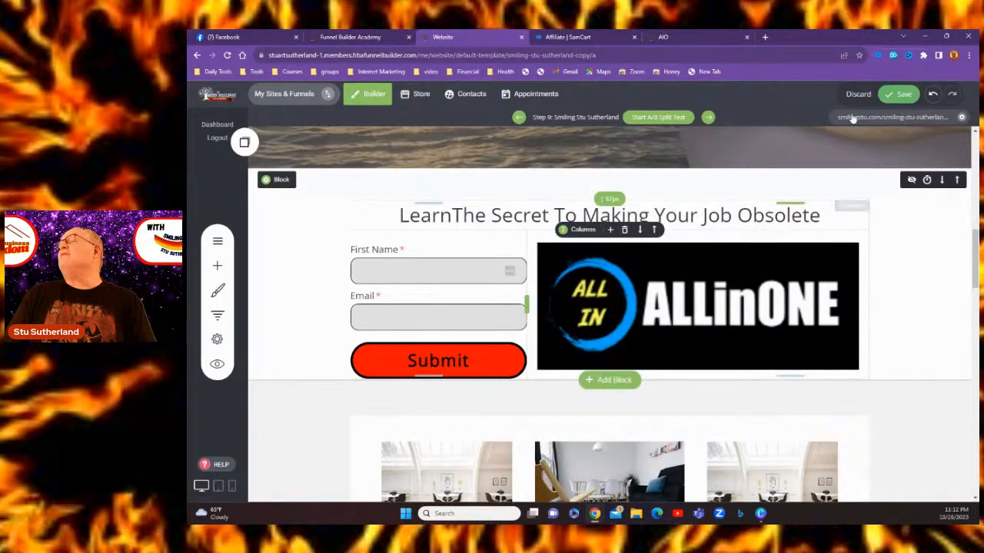
left_click(902, 95)
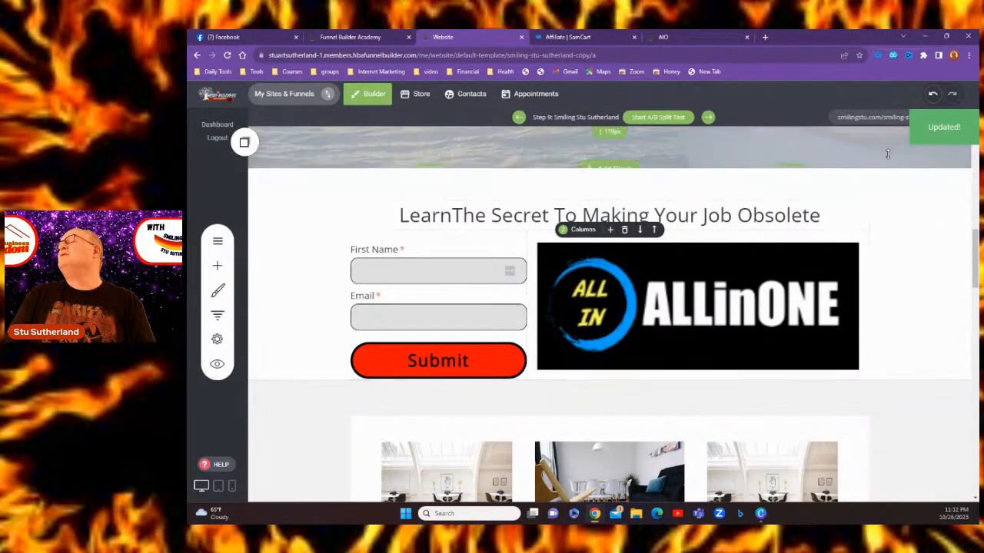
left_click(884, 119)
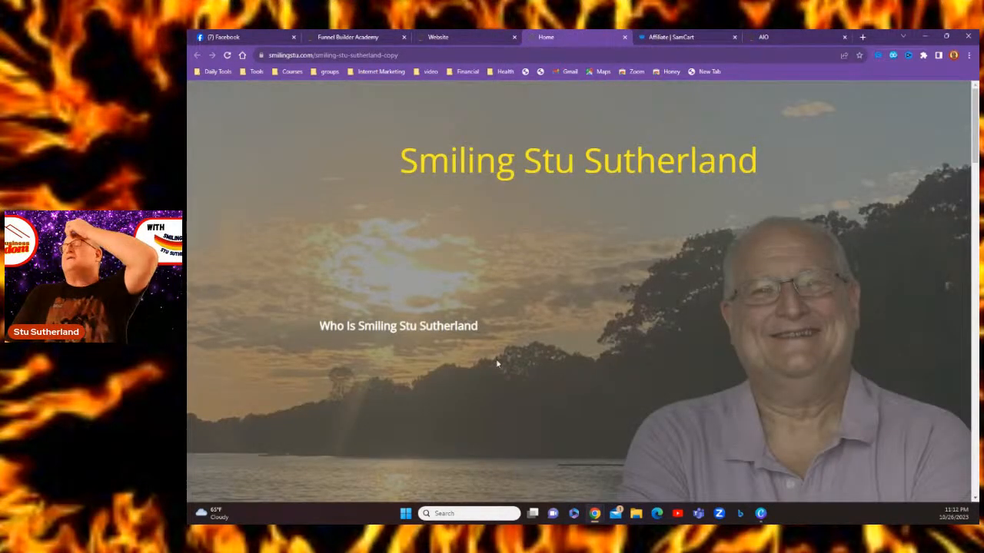
Scroll down to the live signup form and enter a test first name
scroll(530, 264, "down", 1)
scroll(530, 263, "down", 6)
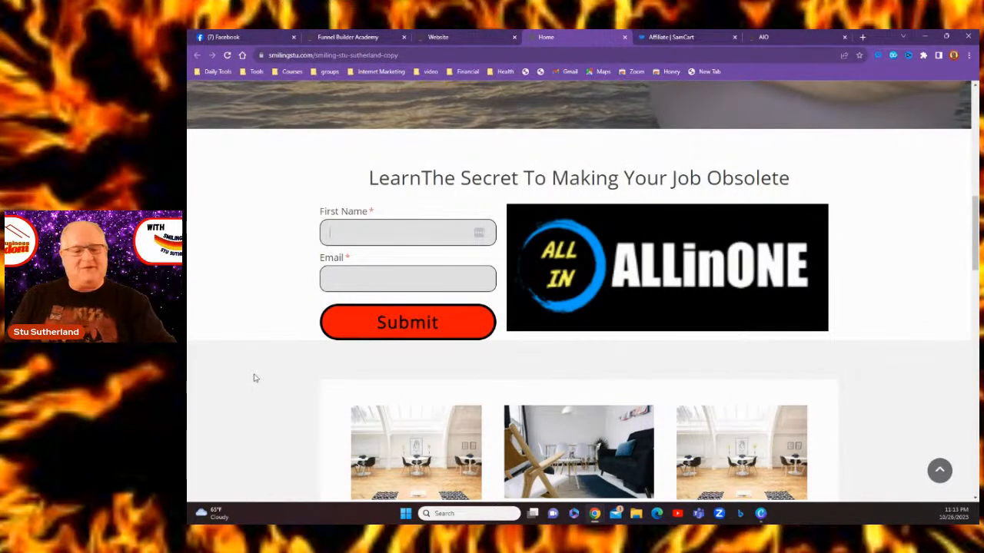
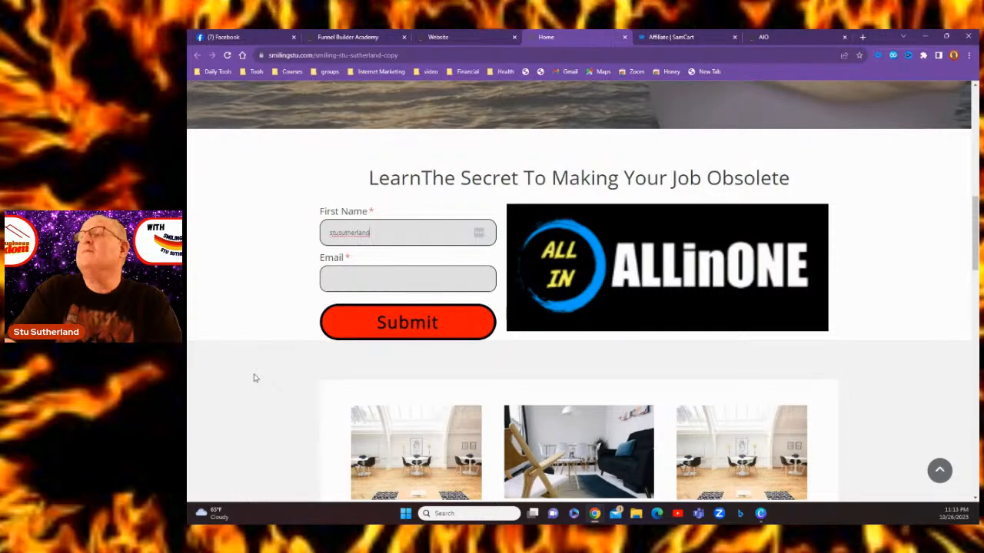
Trim the first name and enter a test e-mail address in the Email field
key("BackSpace")
key("BackSpace")
key("BackSpace")
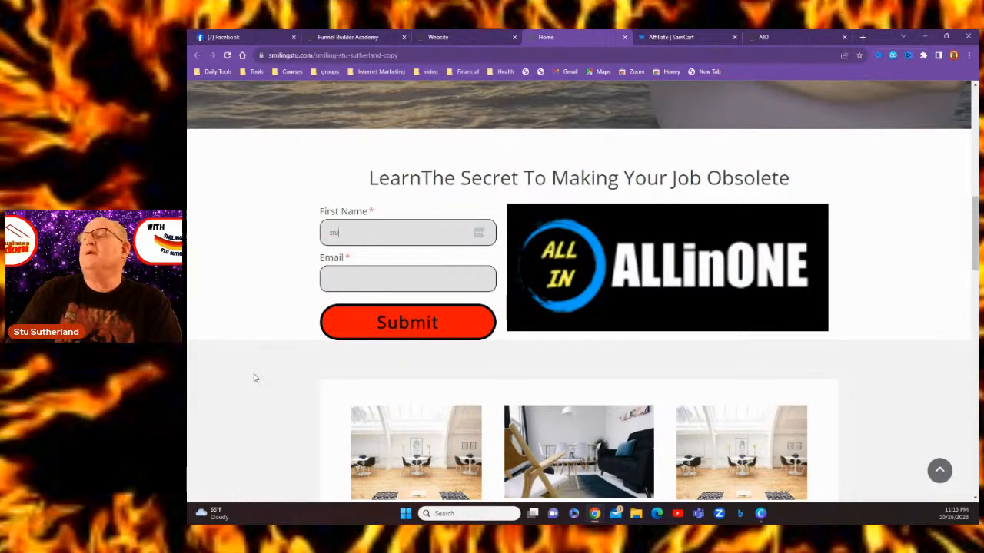
left_click(331, 279)
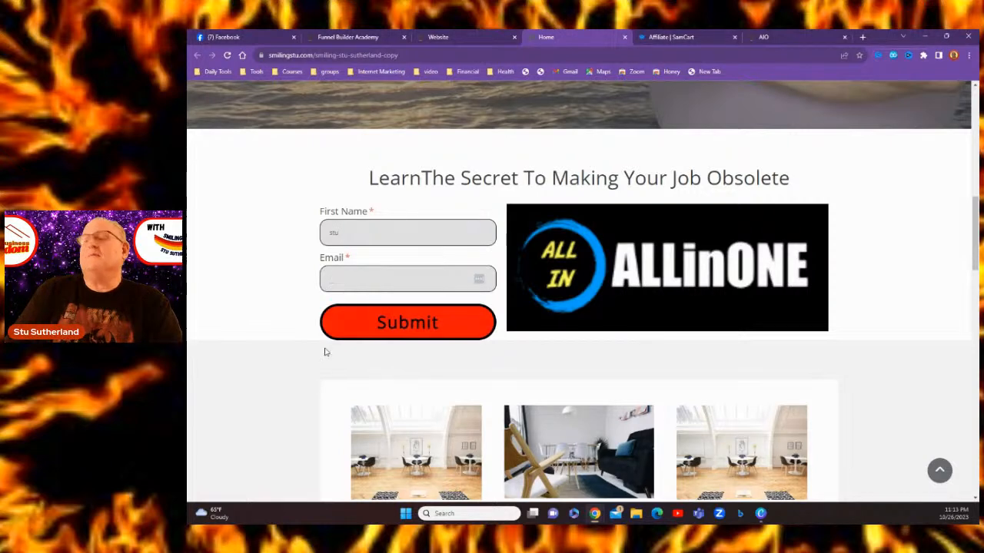
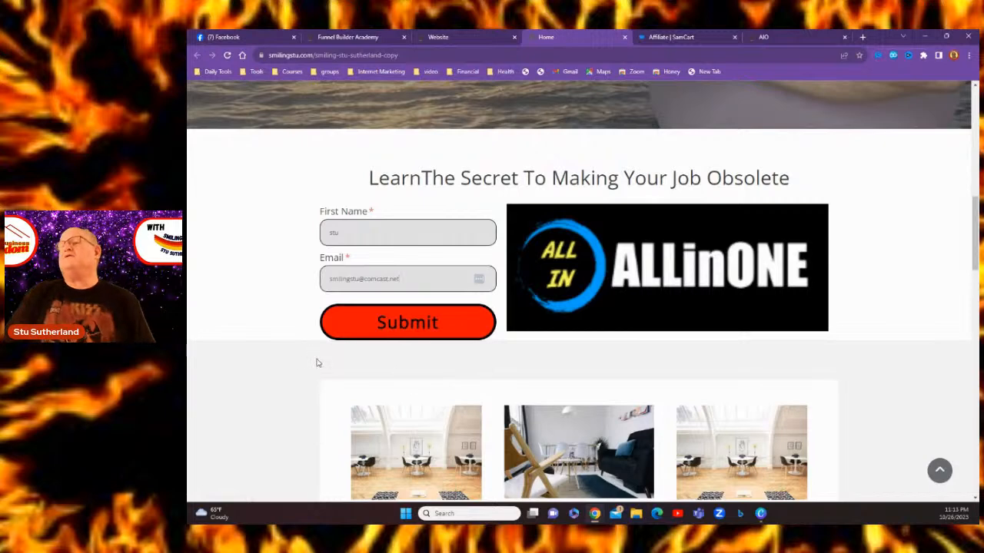
Submit the test opt-in form and check the ALLinONE sales page at thehomebusinessacademy.com/allinone
left_click(407, 325)
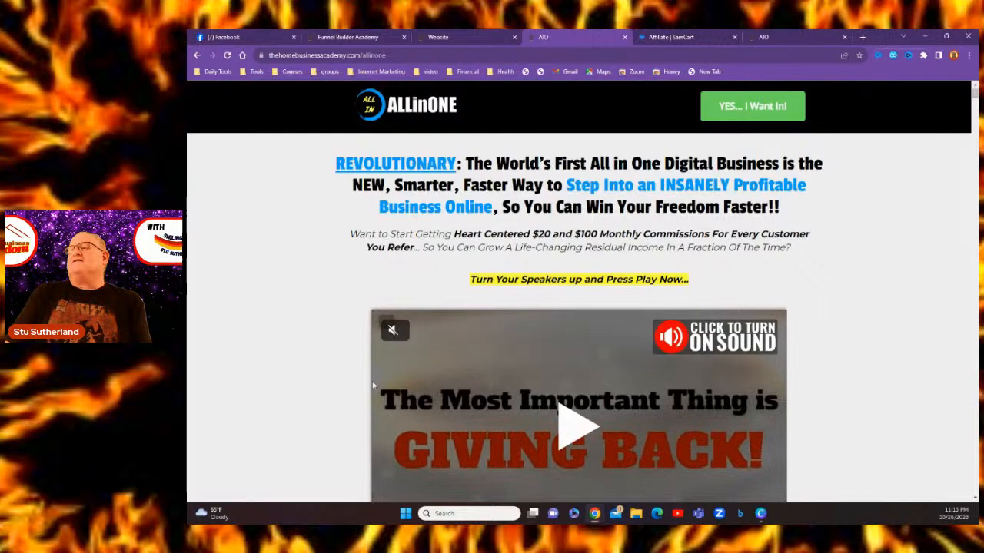
scroll(329, 312, "down", 3)
scroll(330, 312, "up", 3)
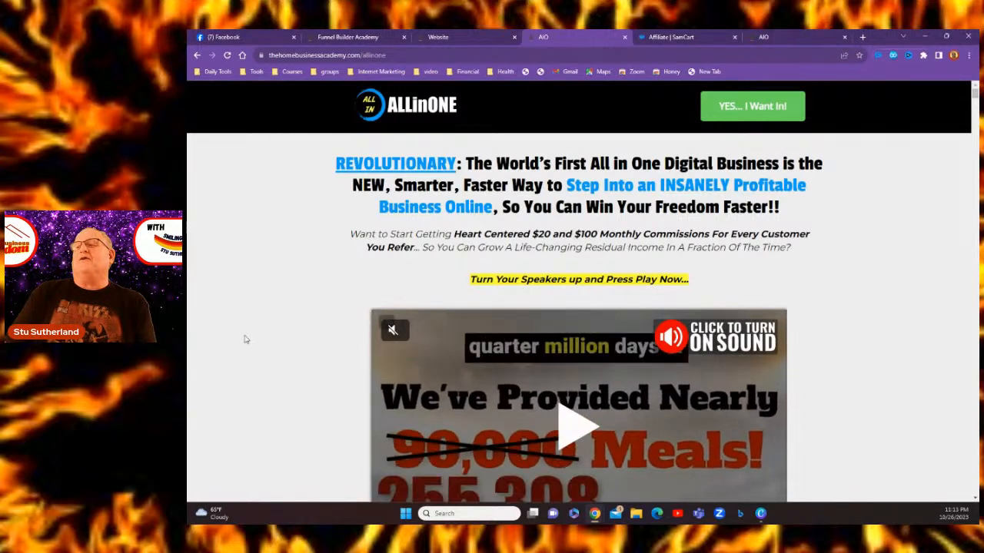
left_click(768, 39)
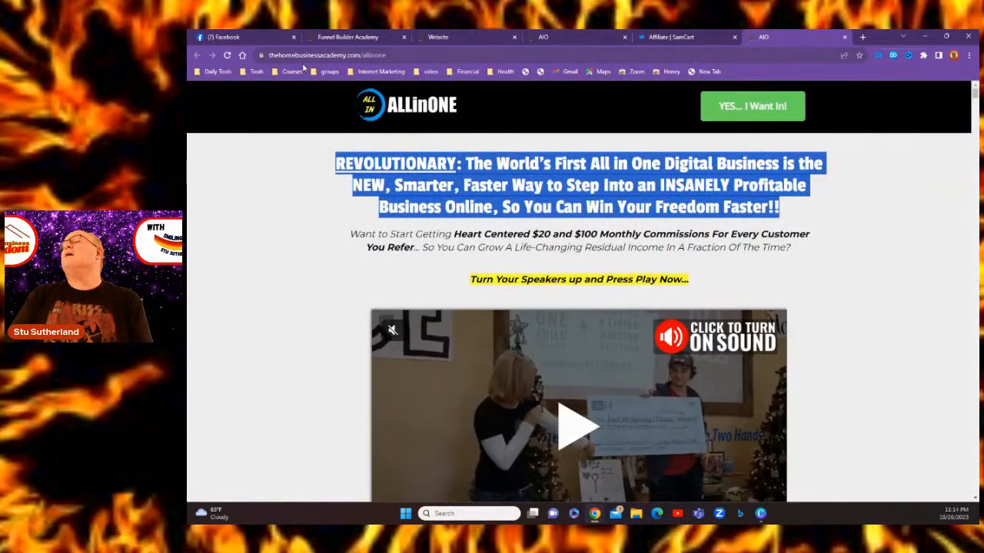
Go to GetResponse and view the contacts in the All in 1 list
left_click(212, 72)
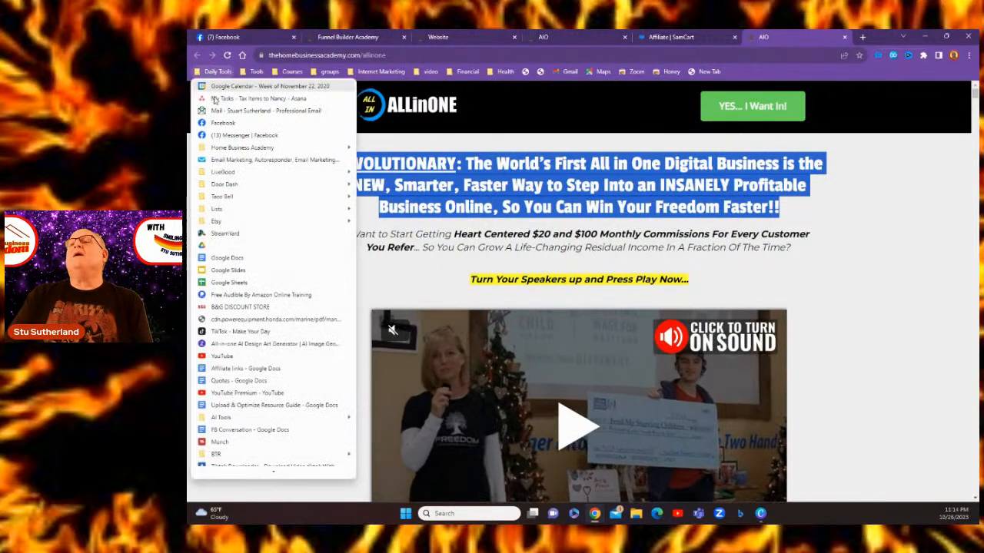
left_click(225, 160)
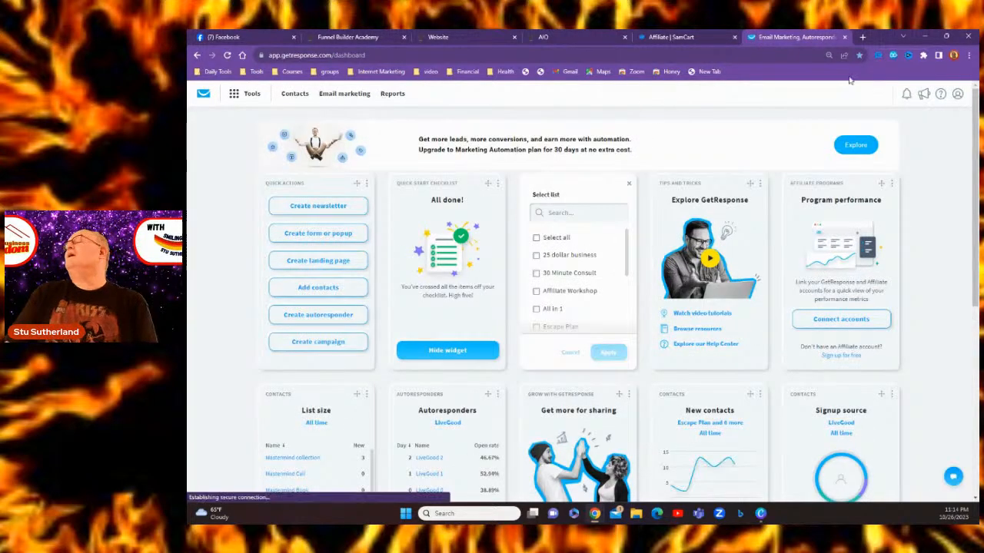
left_click(294, 94)
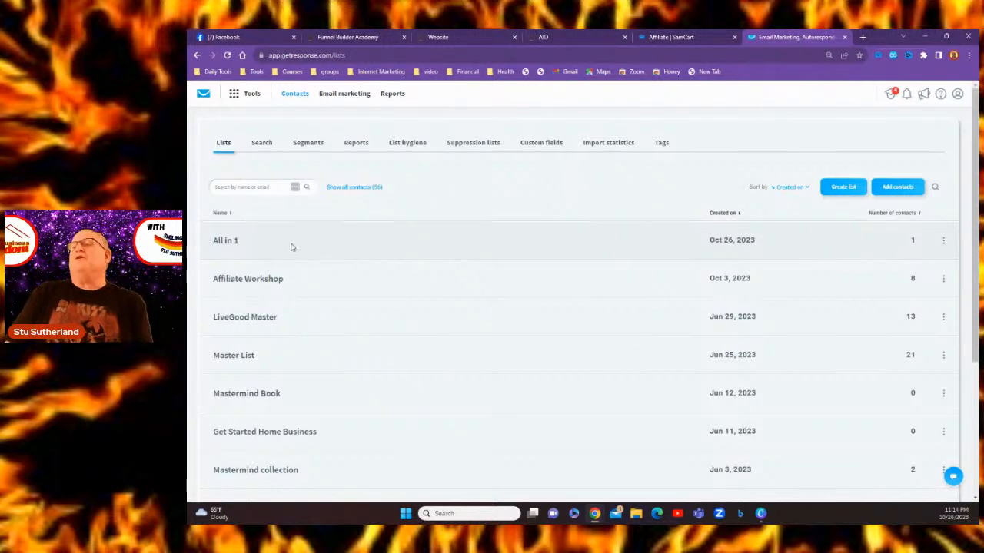
left_click(228, 241)
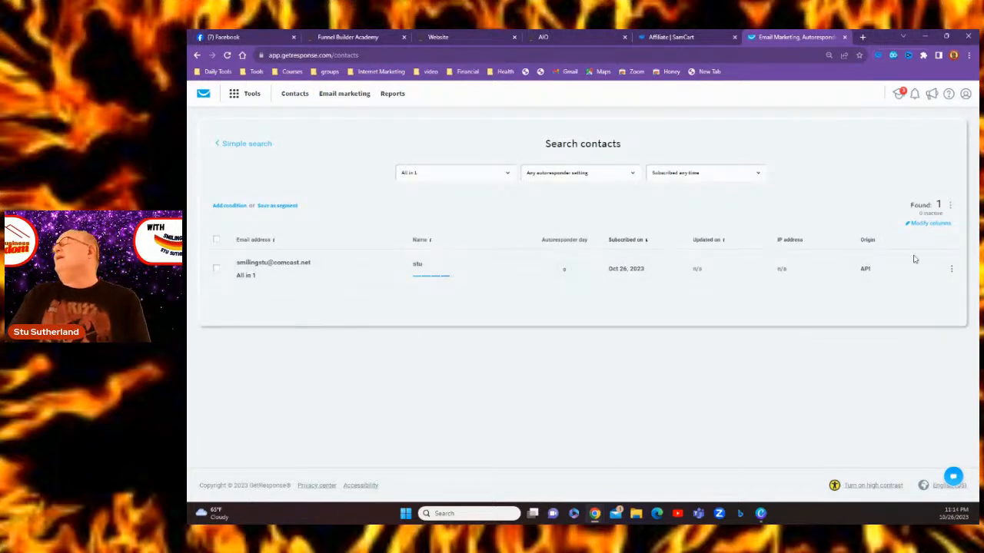
Delete the test sign-up contact from the whole GetResponse account
left_click(217, 269)
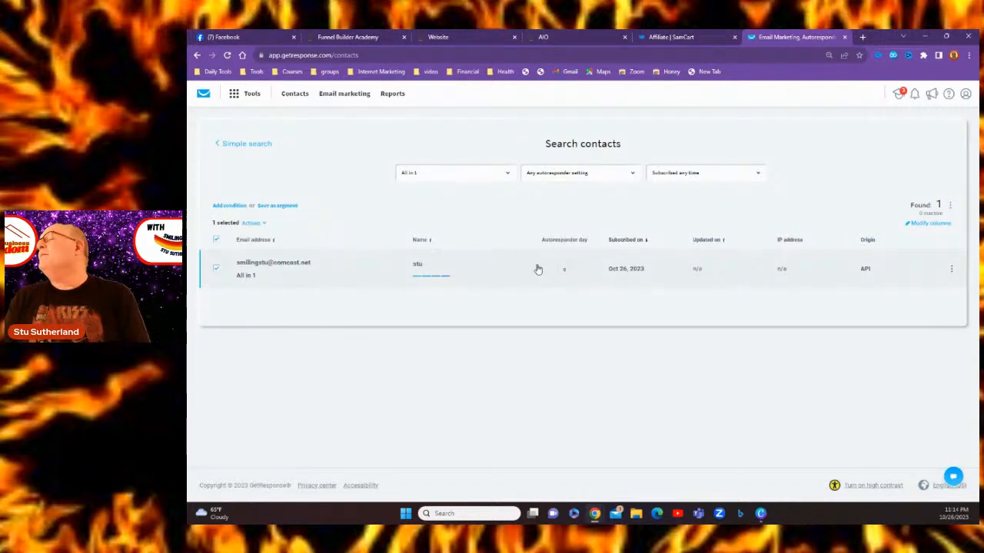
left_click(951, 269)
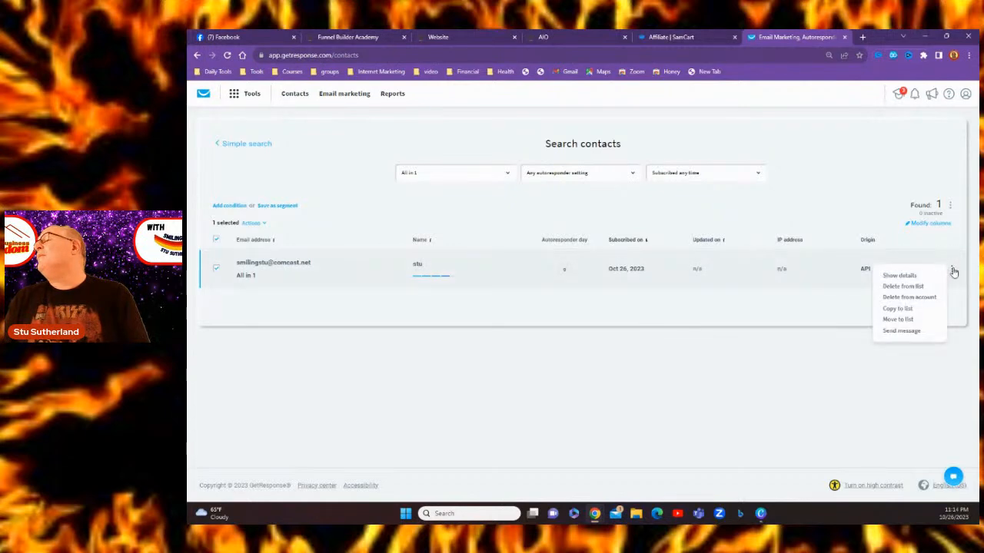
left_click(908, 299)
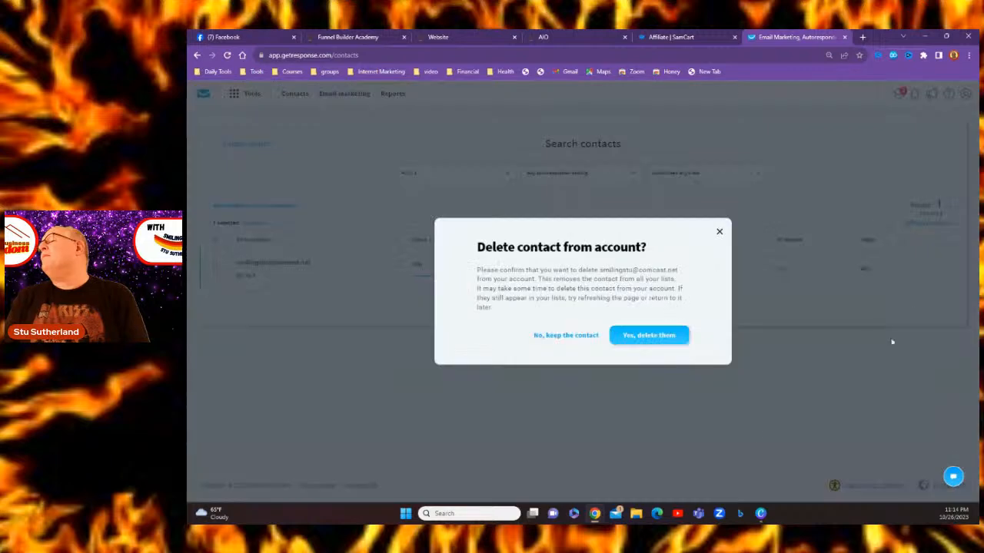
left_click(644, 336)
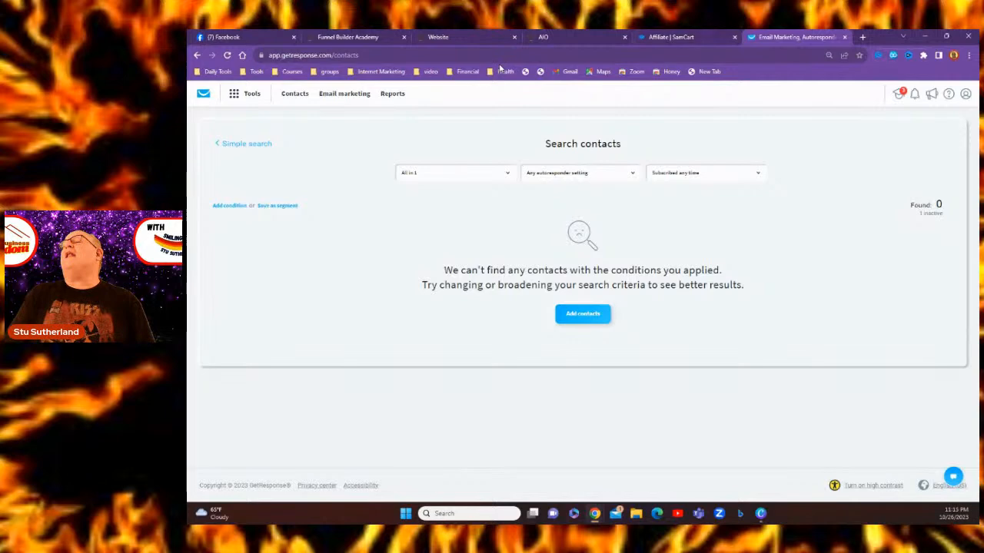
left_click(438, 37)
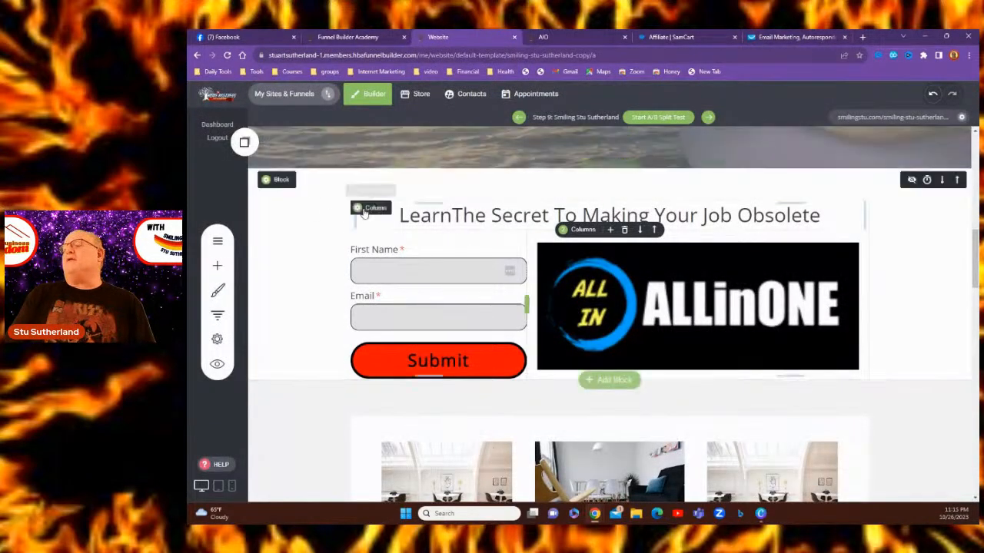
Open the funnel's general settings and close them again
scroll(537, 283, "up", 3)
scroll(537, 284, "up", 3)
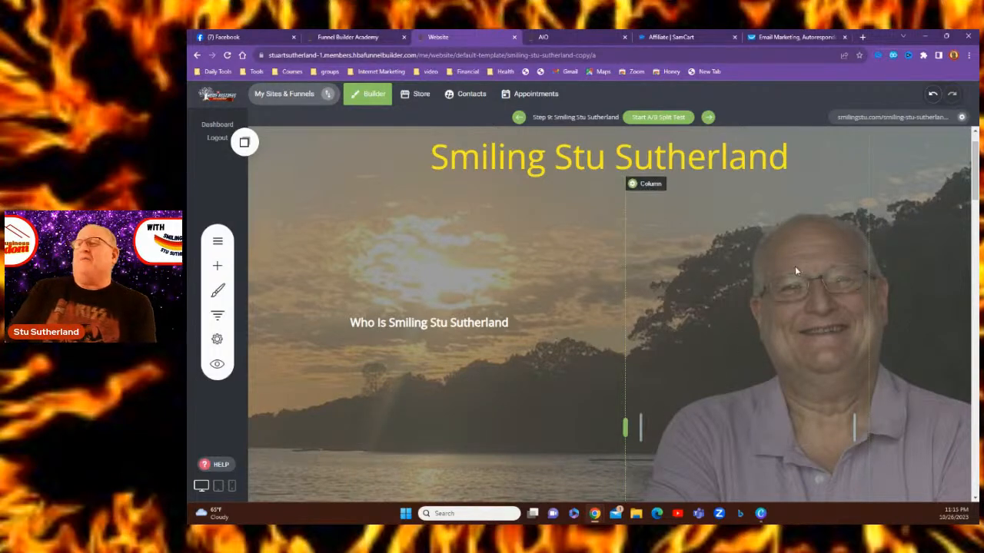
scroll(794, 266, "up", 1)
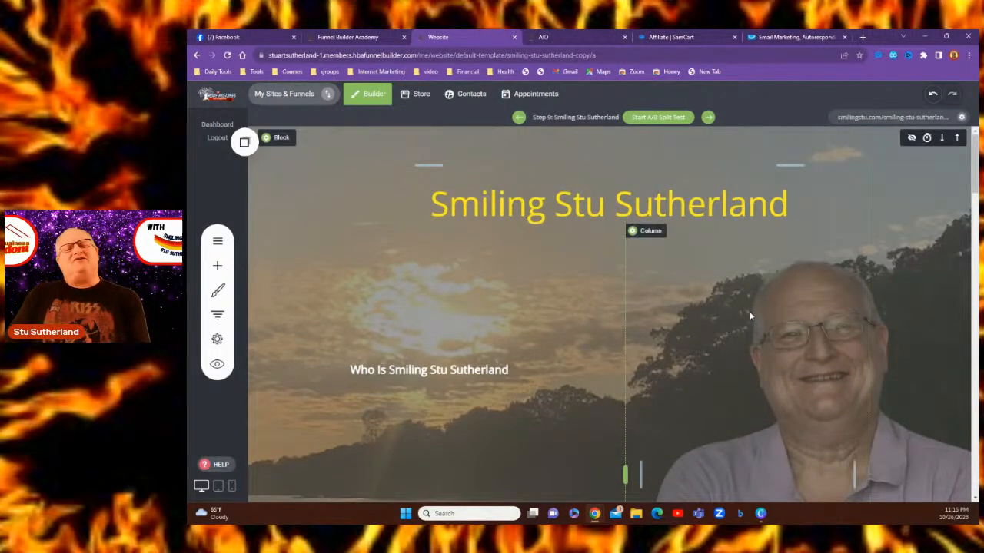
scroll(729, 311, "down", 3)
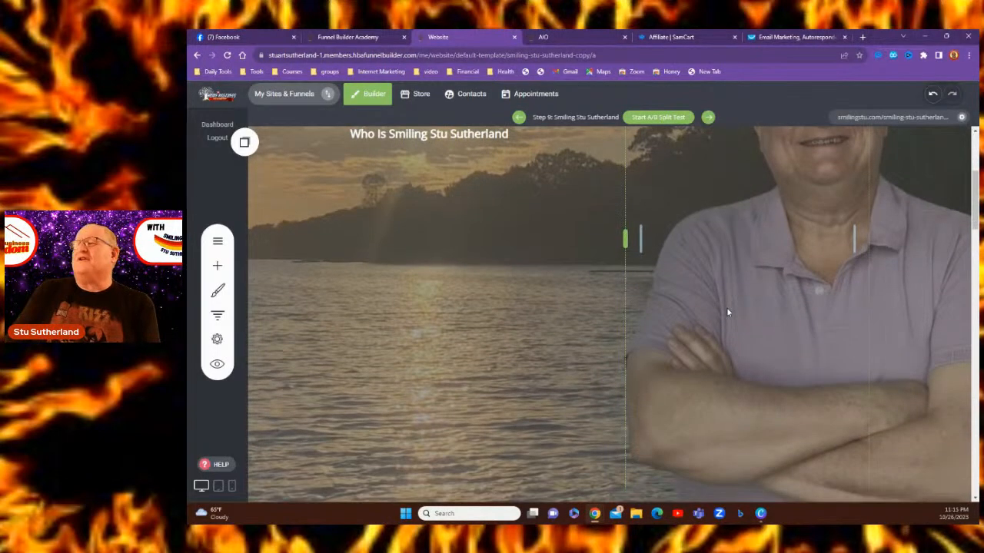
scroll(735, 285, "up", 3)
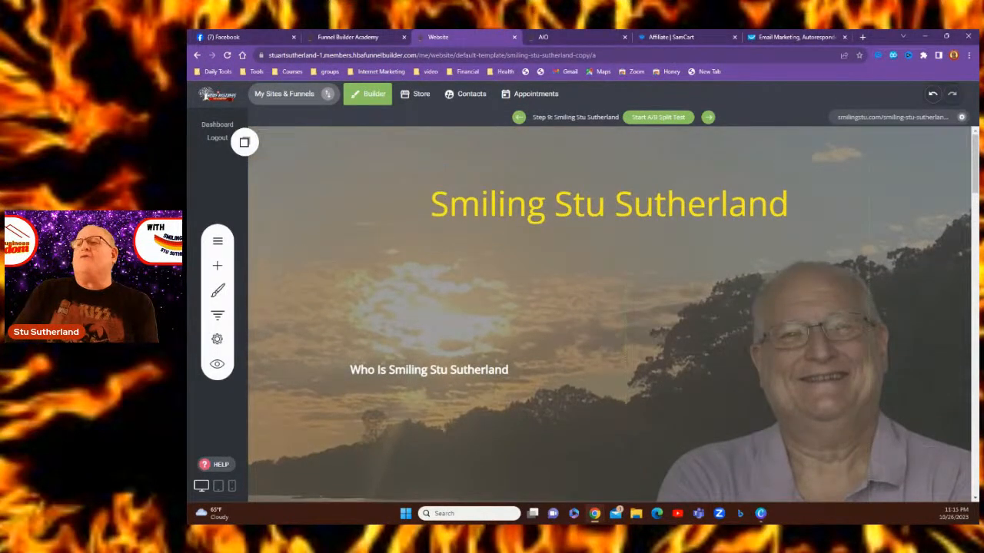
left_click(217, 339)
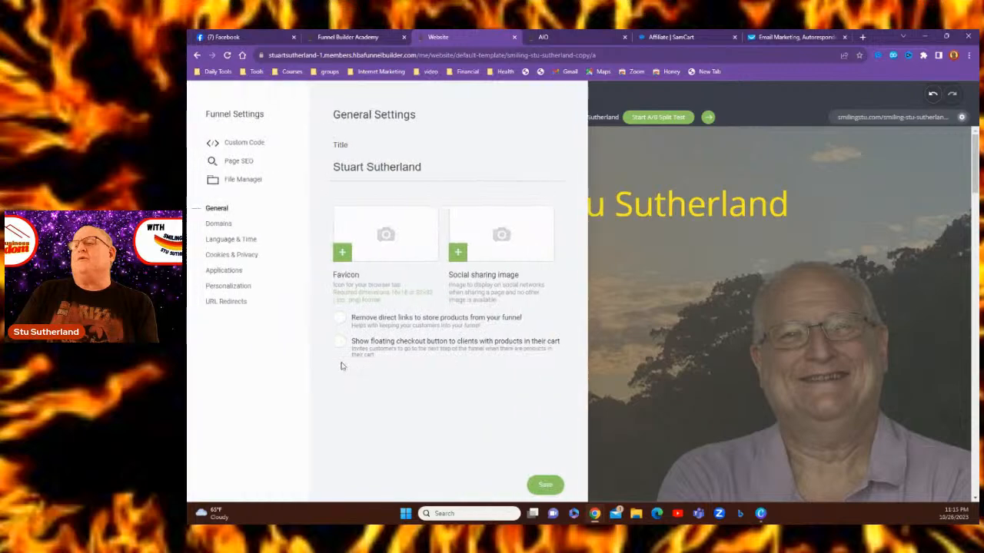
left_click(650, 313)
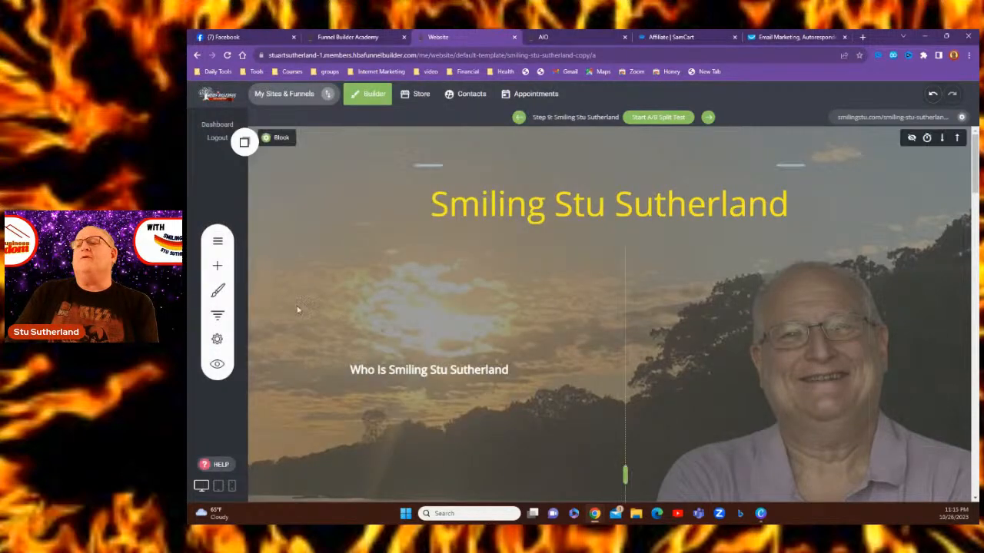
Open Step 10, the offers page, from the funnel's steps list
left_click(216, 316)
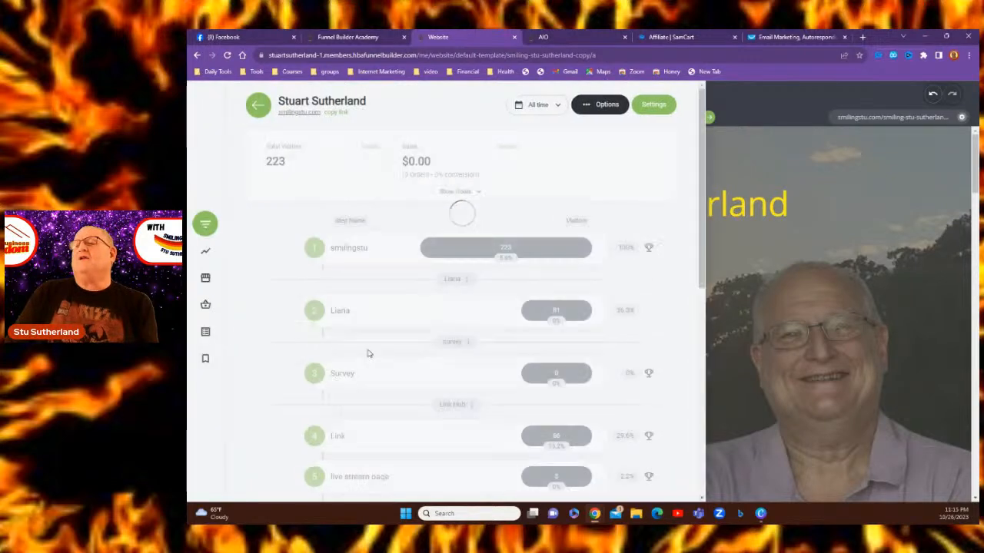
scroll(367, 363, "down", 2)
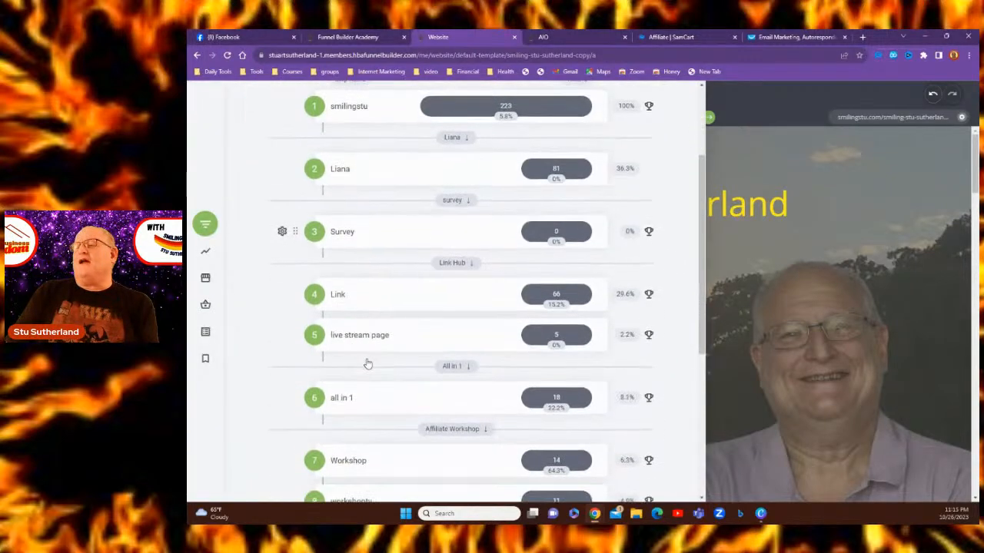
scroll(368, 363, "down", 2)
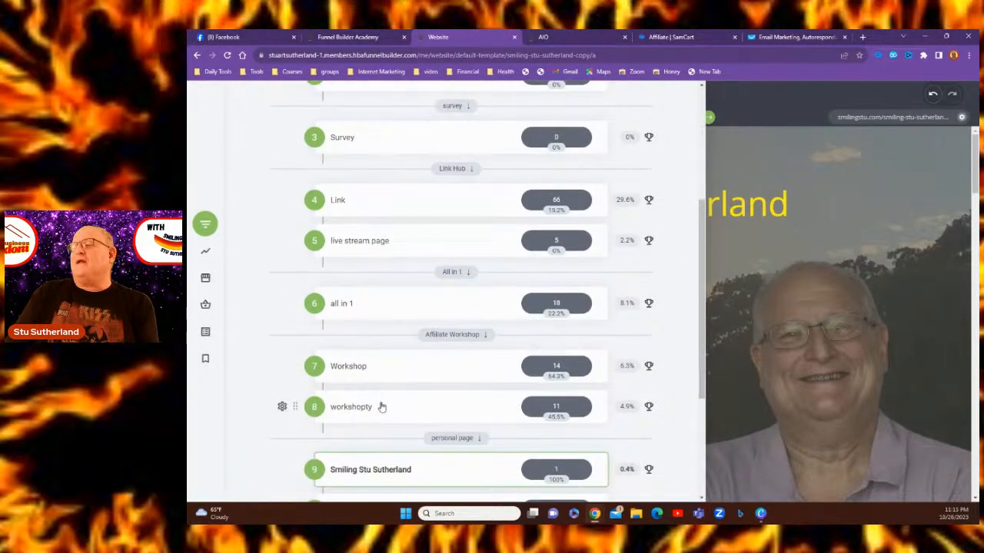
scroll(379, 434, "down", 1)
scroll(379, 435, "down", 3)
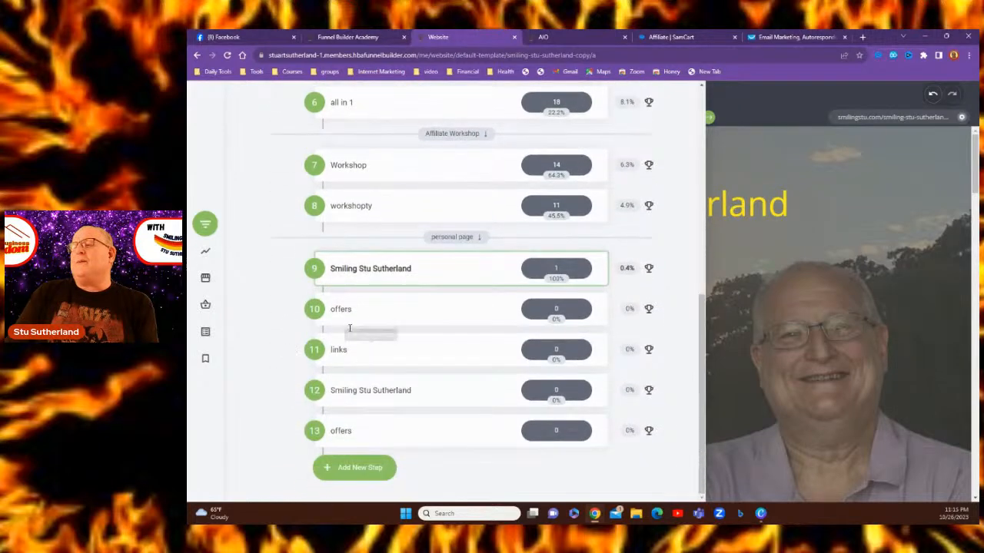
left_click(343, 311)
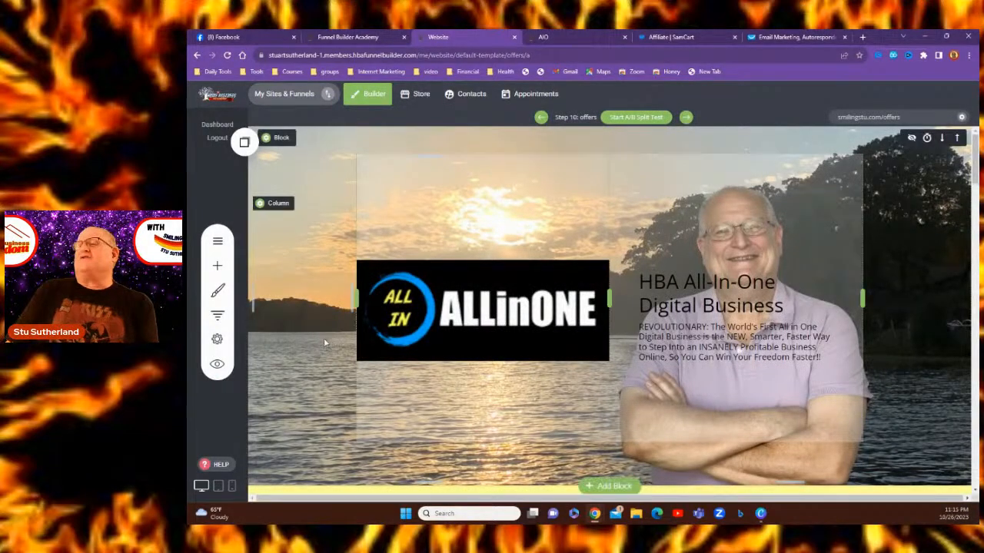
scroll(284, 339, "down", 3)
scroll(285, 339, "up", 3)
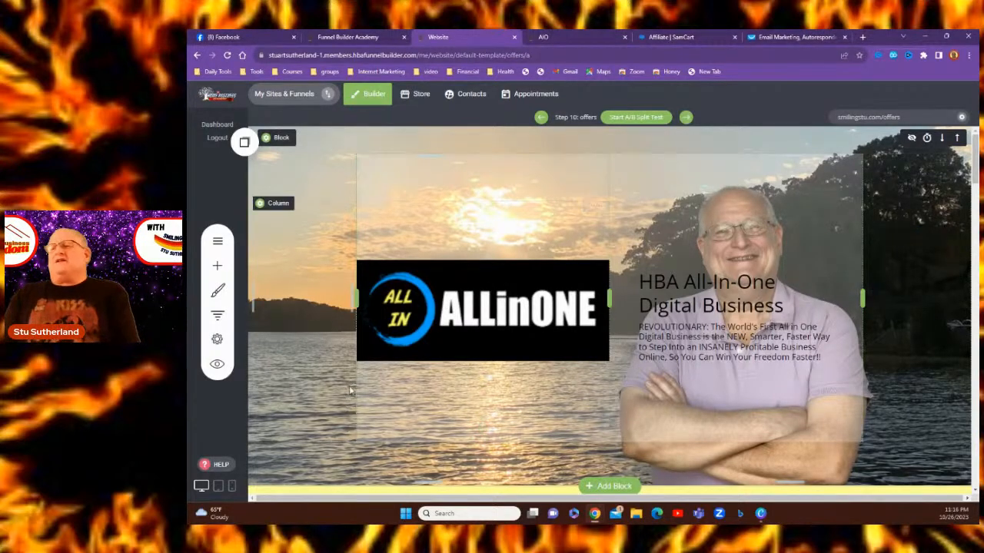
scroll(404, 401, "down", 2)
scroll(403, 400, "up", 2)
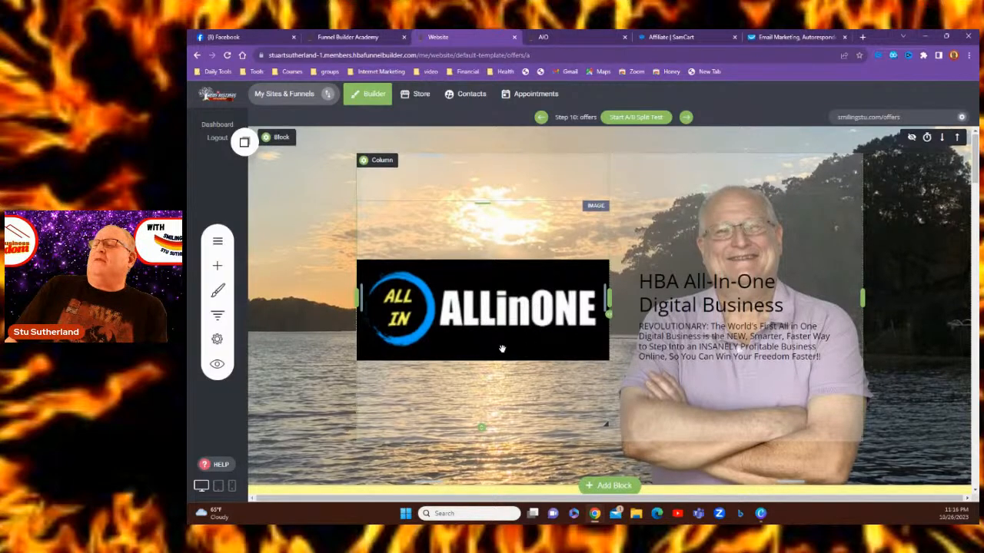
scroll(502, 350, "down", 9)
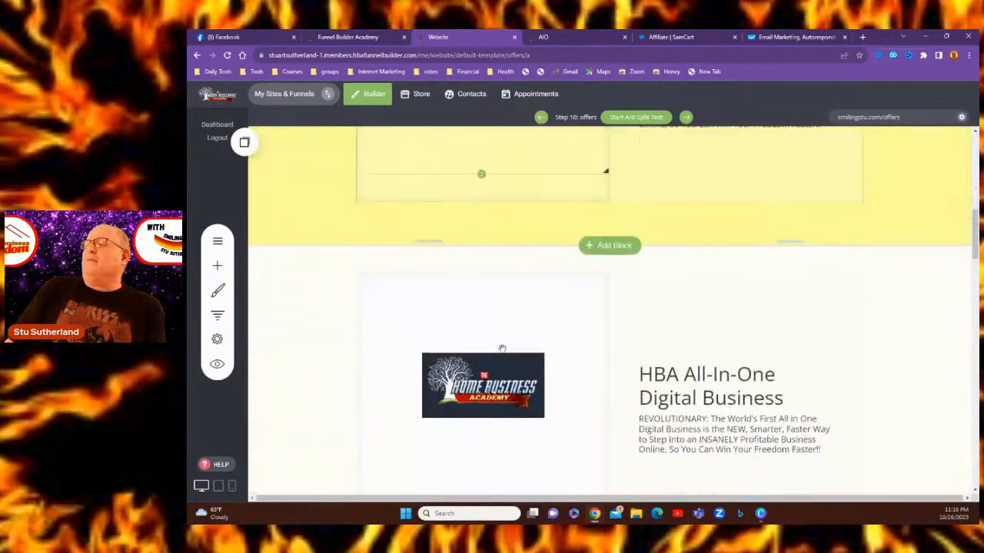
scroll(502, 350, "down", 2)
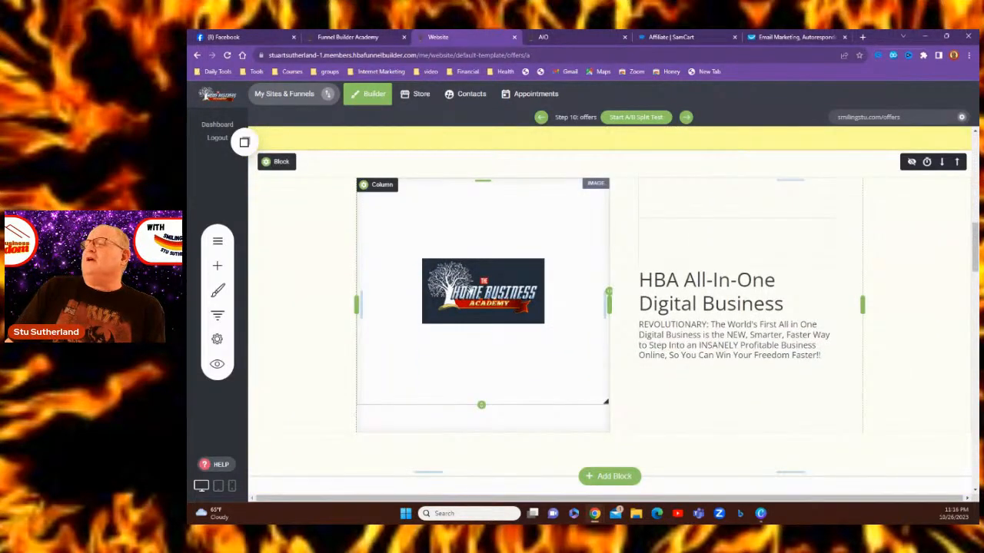
scroll(611, 284, "down", 2)
scroll(614, 269, "up", 5)
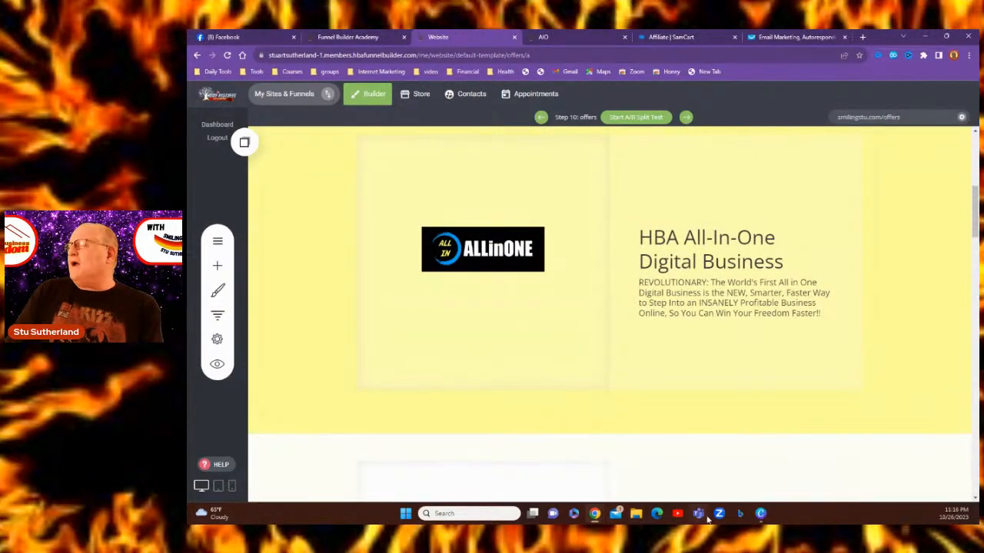
Bring up the Canva design with the ALLinONE logo and browse the uploaded images, including GetResponse and Genius Messenger graphics
mouse_move(761, 513)
left_click(759, 438)
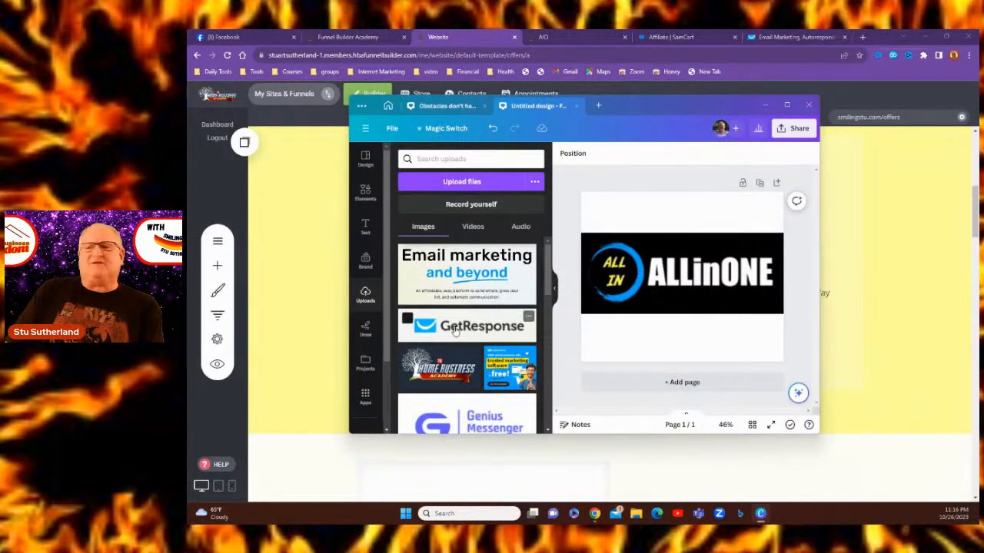
scroll(465, 329, "down", 4)
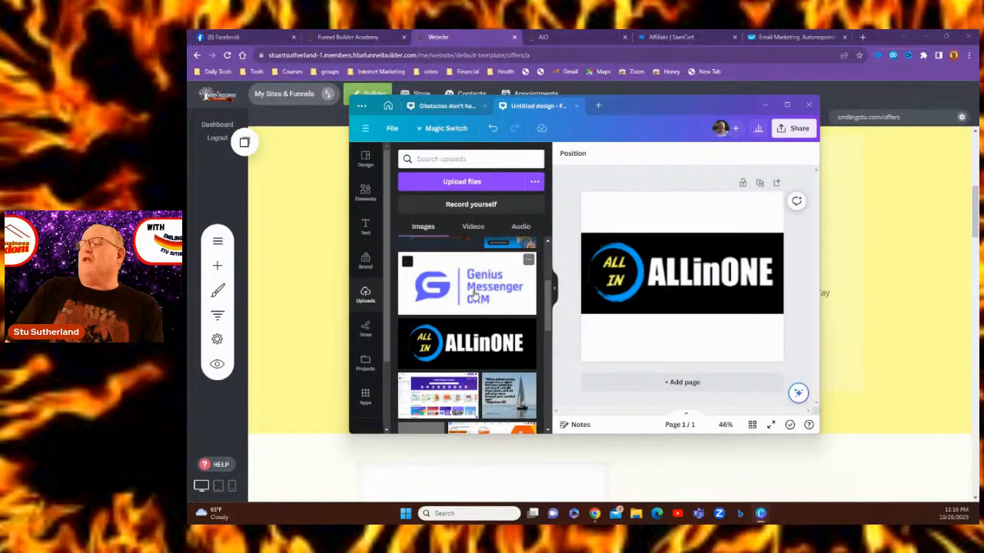
scroll(474, 292, "down", 3)
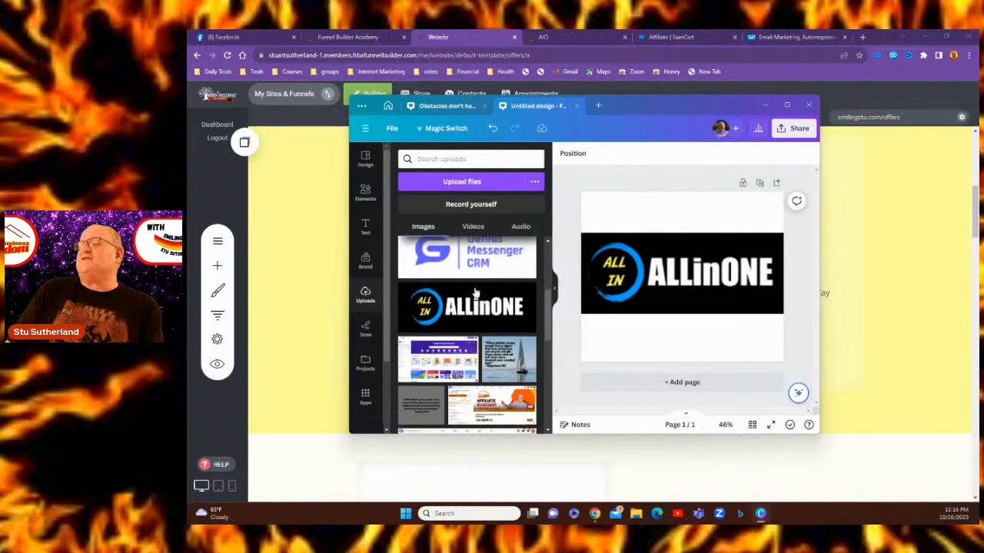
scroll(474, 292, "down", 10)
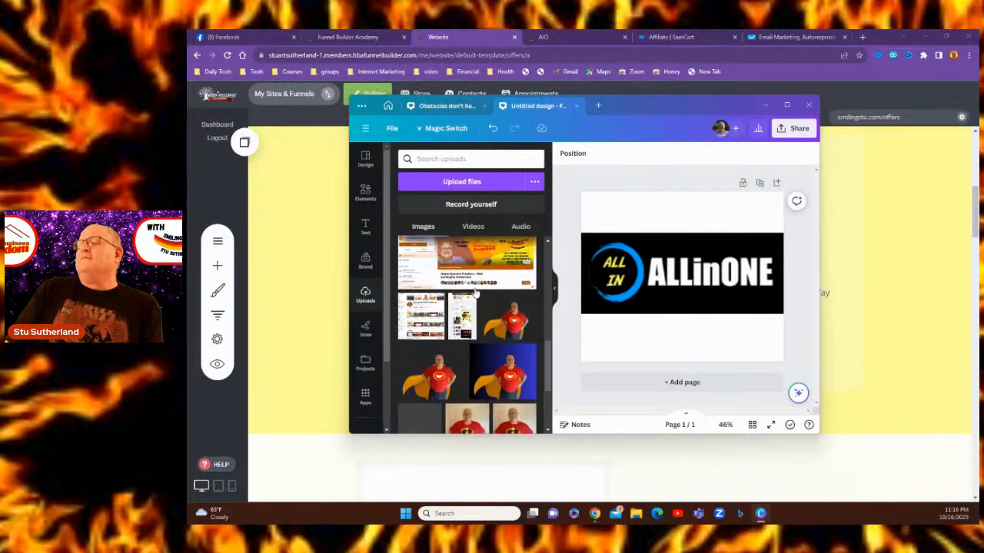
scroll(474, 292, "up", 1)
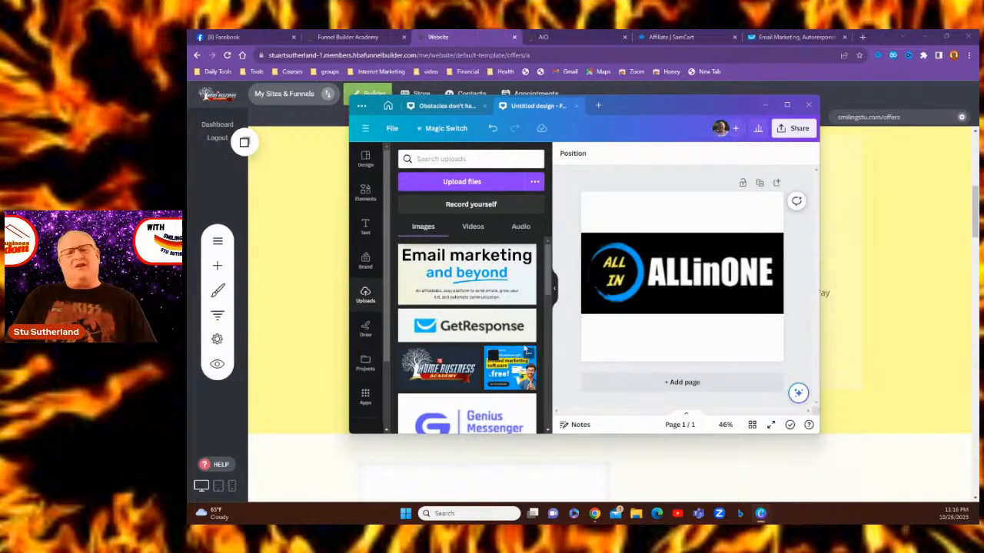
scroll(429, 303, "down", 3)
scroll(435, 304, "up", 3)
scroll(442, 304, "down", 1)
scroll(442, 304, "down", 8)
scroll(442, 304, "up", 10)
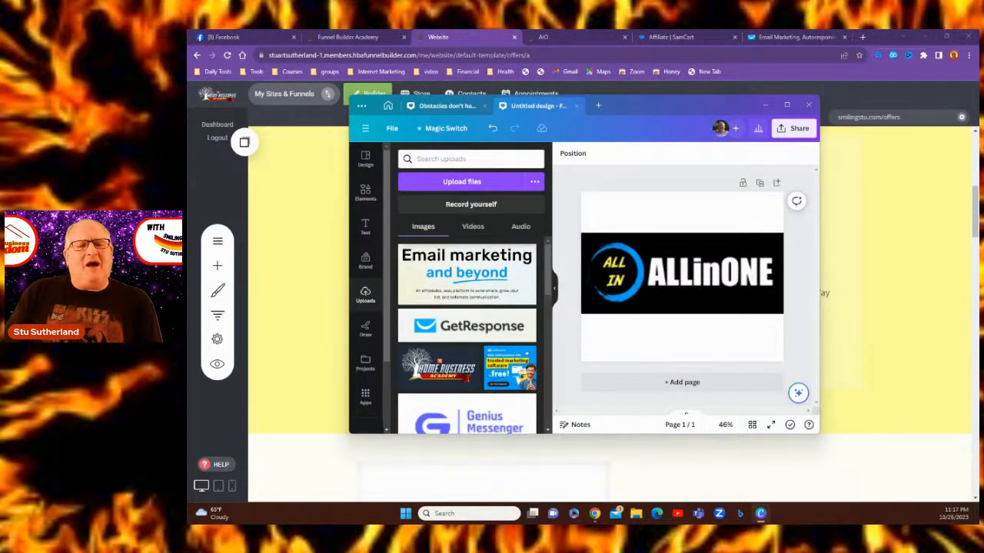